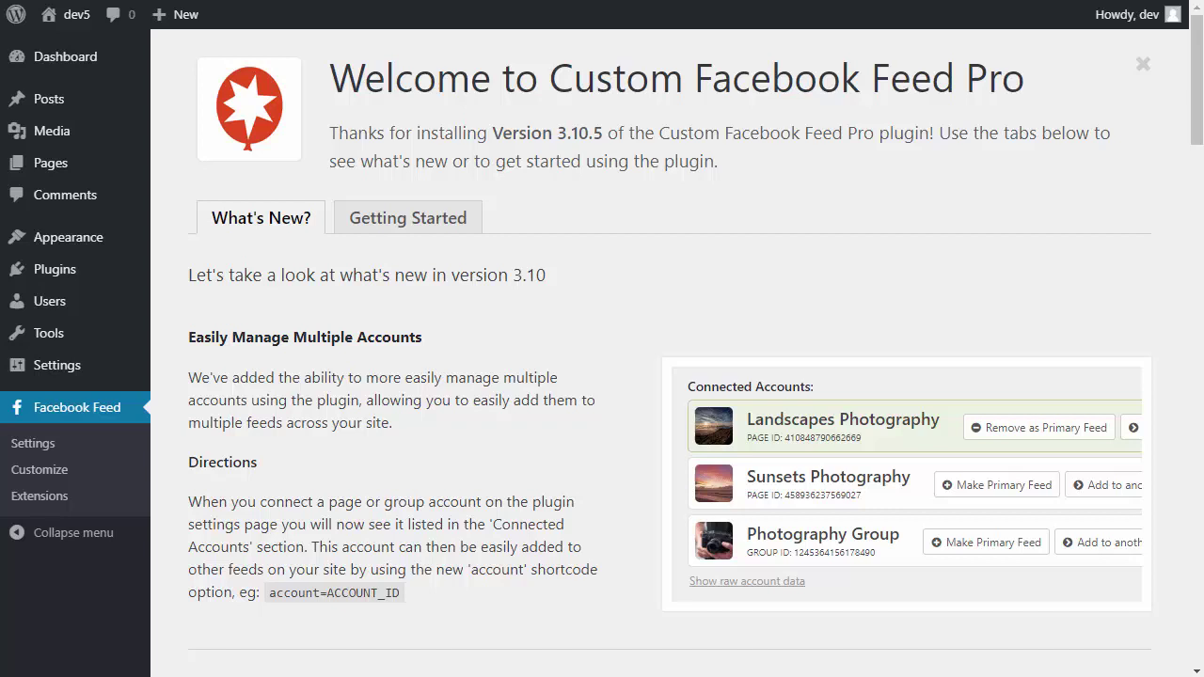
# Open Custom Facebook Feed settings and start connecting a Facebook account with Facebook Page as source
pyautogui.click(91, 415)
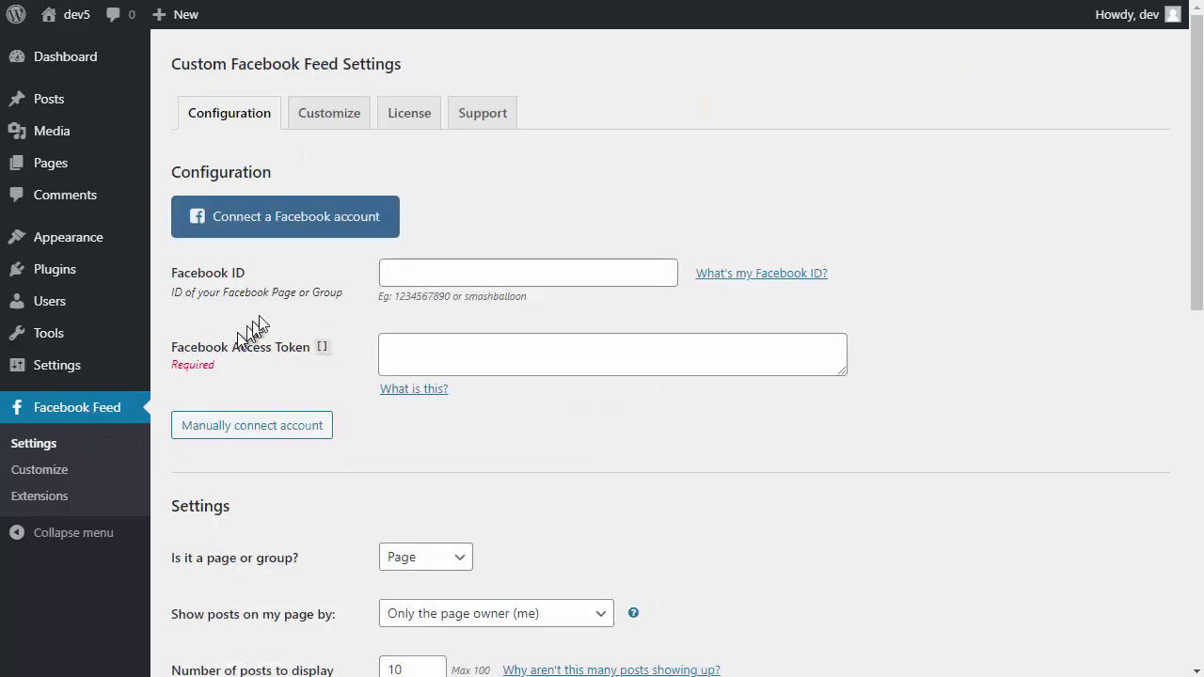
pyautogui.click(353, 230)
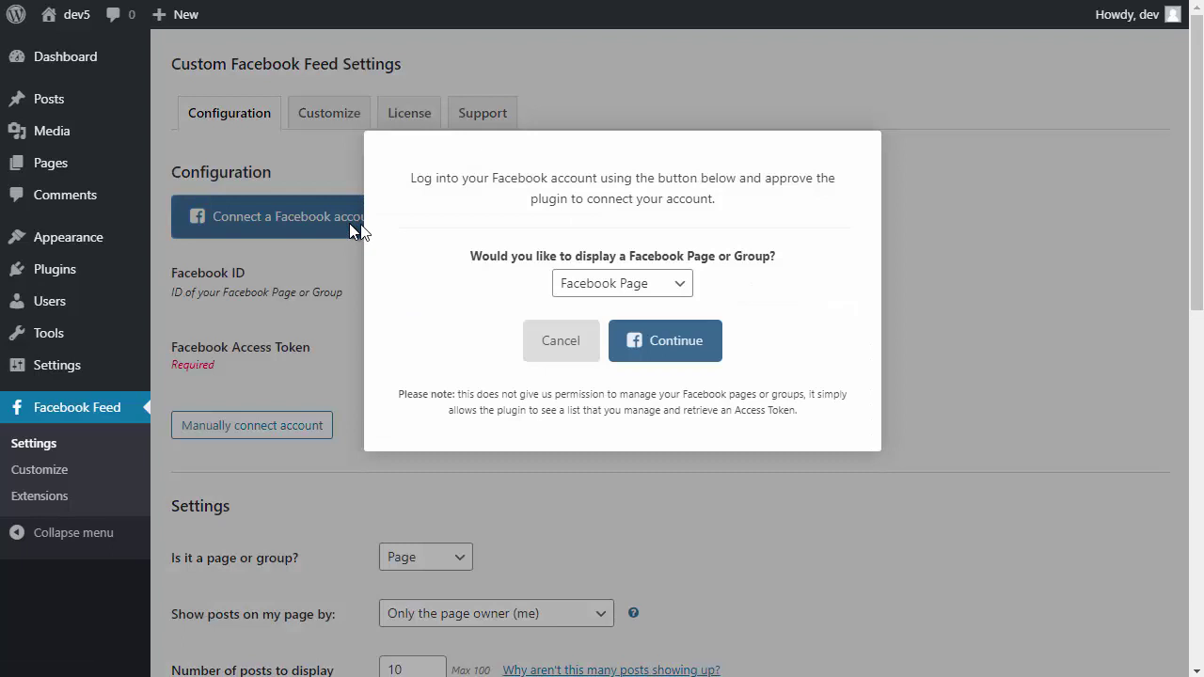
pyautogui.click(671, 285)
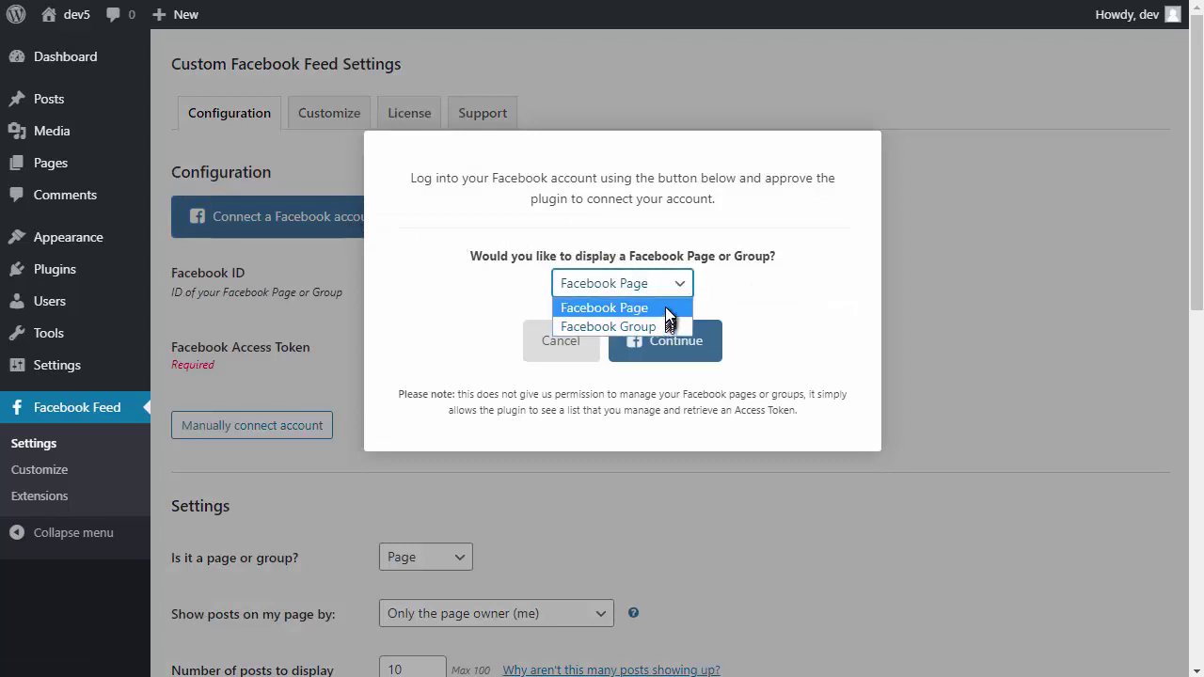
pyautogui.click(669, 310)
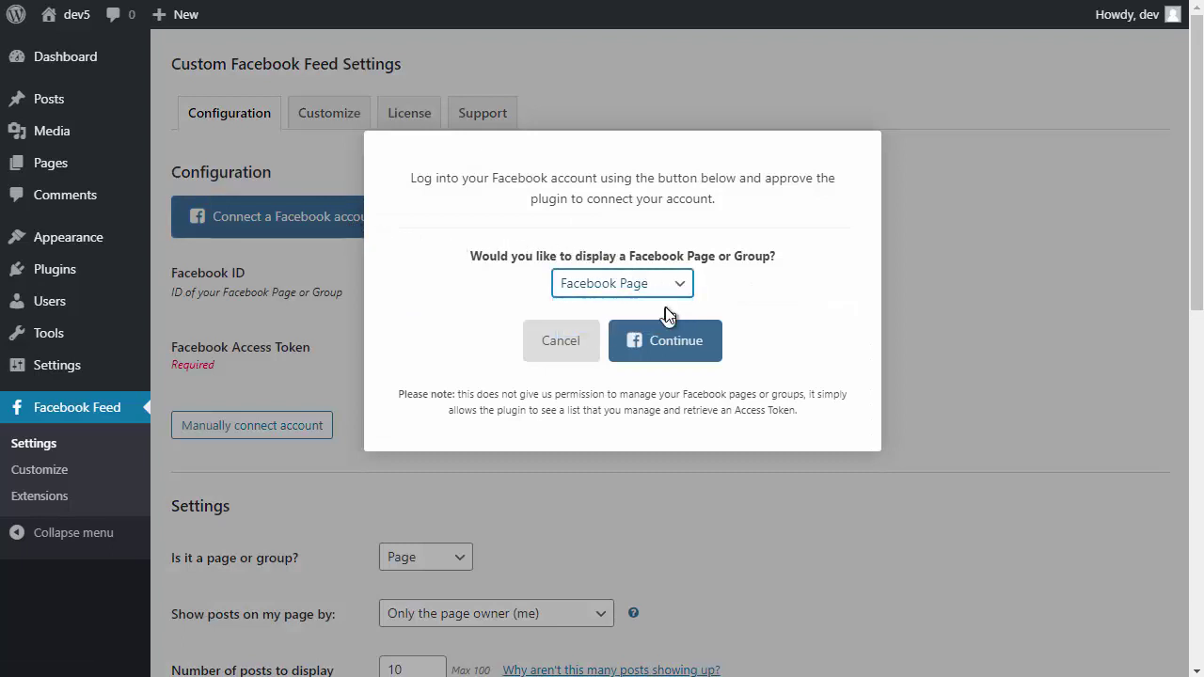
# Authorize Smash Balloon WordPress on Facebook for the Bar Buzz, Smash Balloon Dev and Smash Balloon pages
pyautogui.click(691, 361)
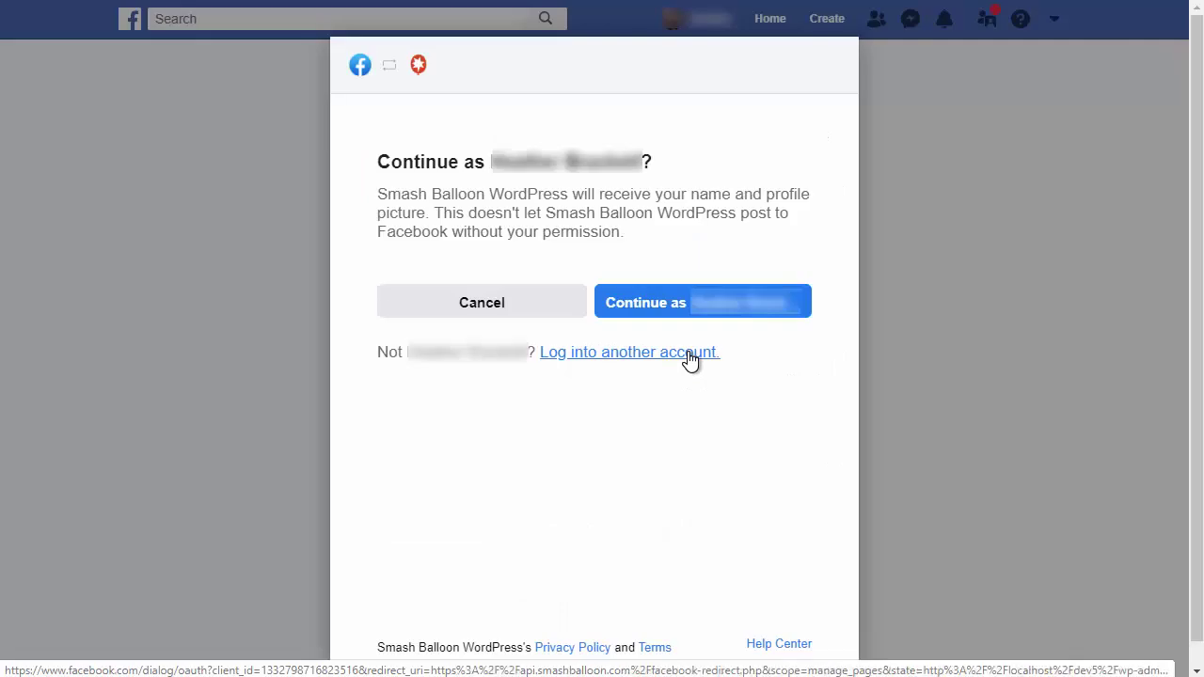
pyautogui.click(701, 313)
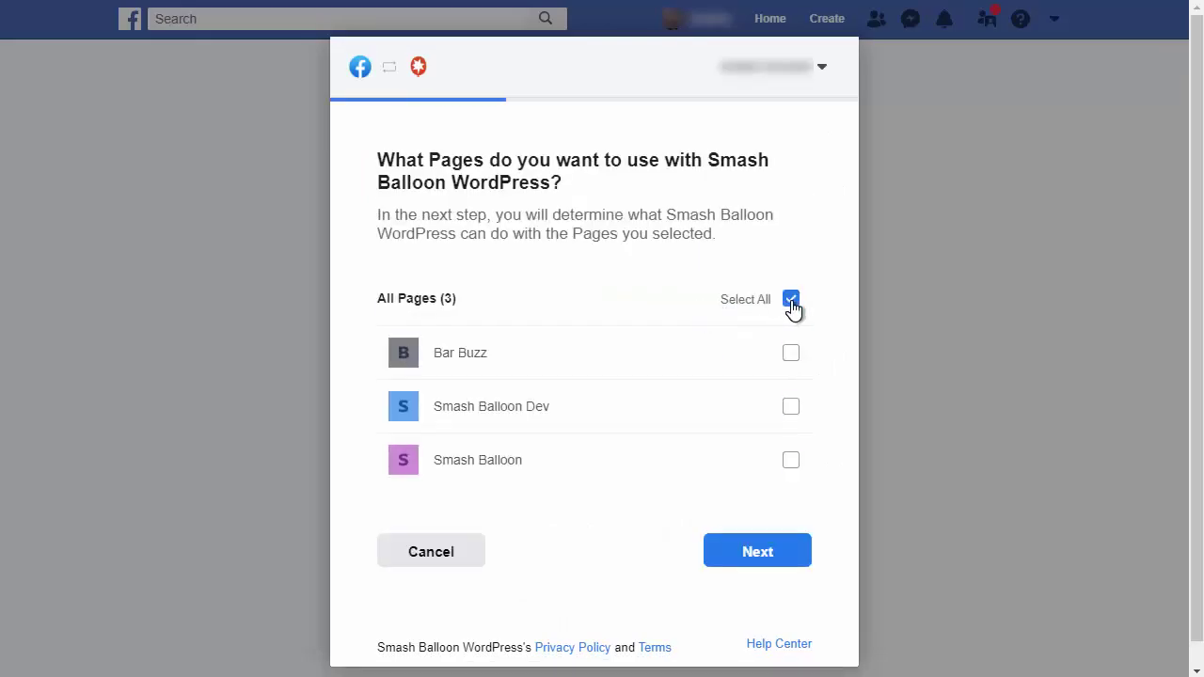
pyautogui.click(788, 560)
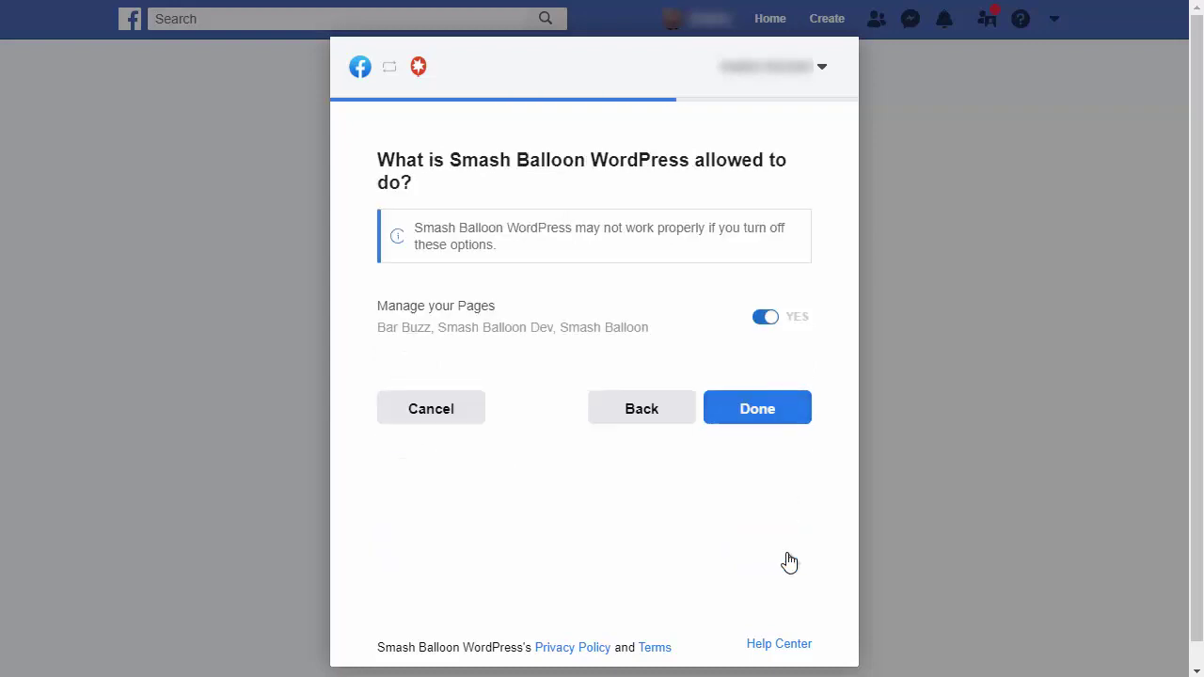
pyautogui.click(788, 412)
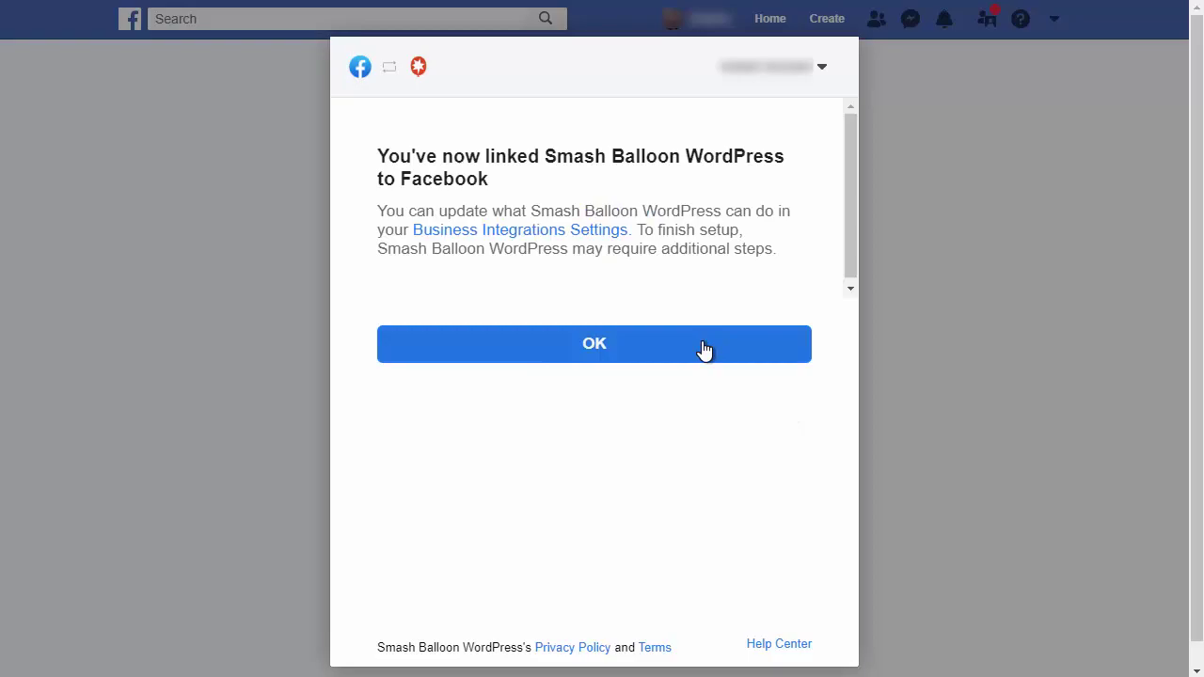
# Connect the Smash Balloon page, save settings, and select the [custom-facebook-feed] shortcode
pyautogui.click(704, 350)
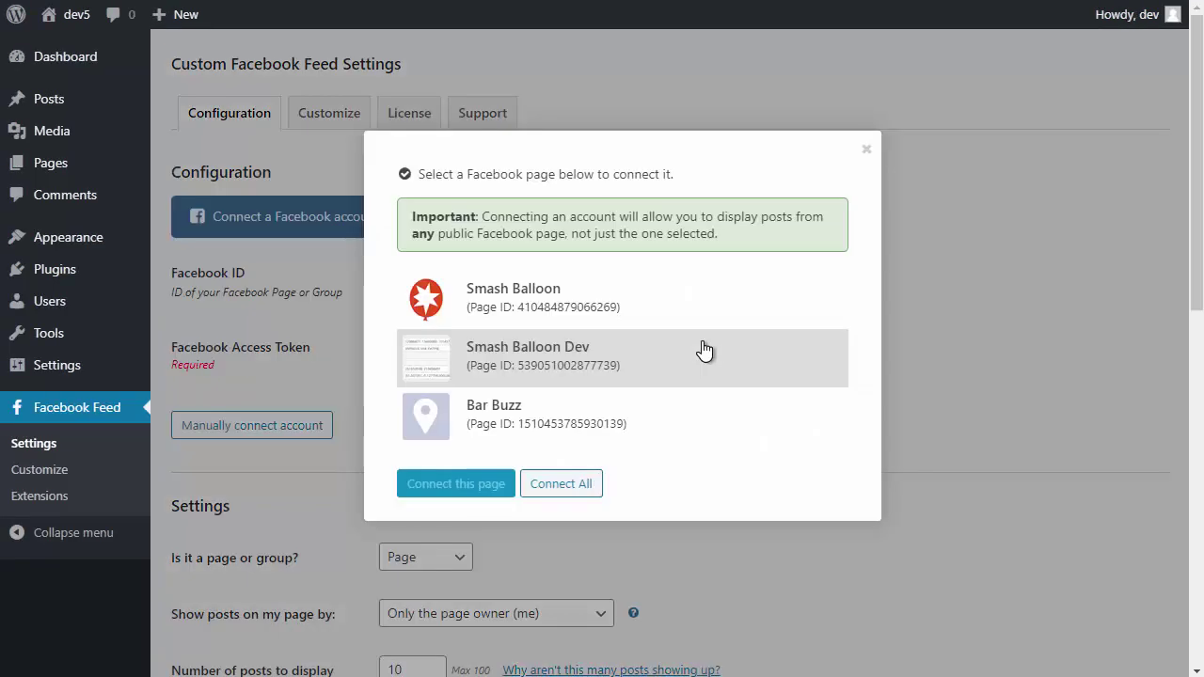
pyautogui.click(663, 309)
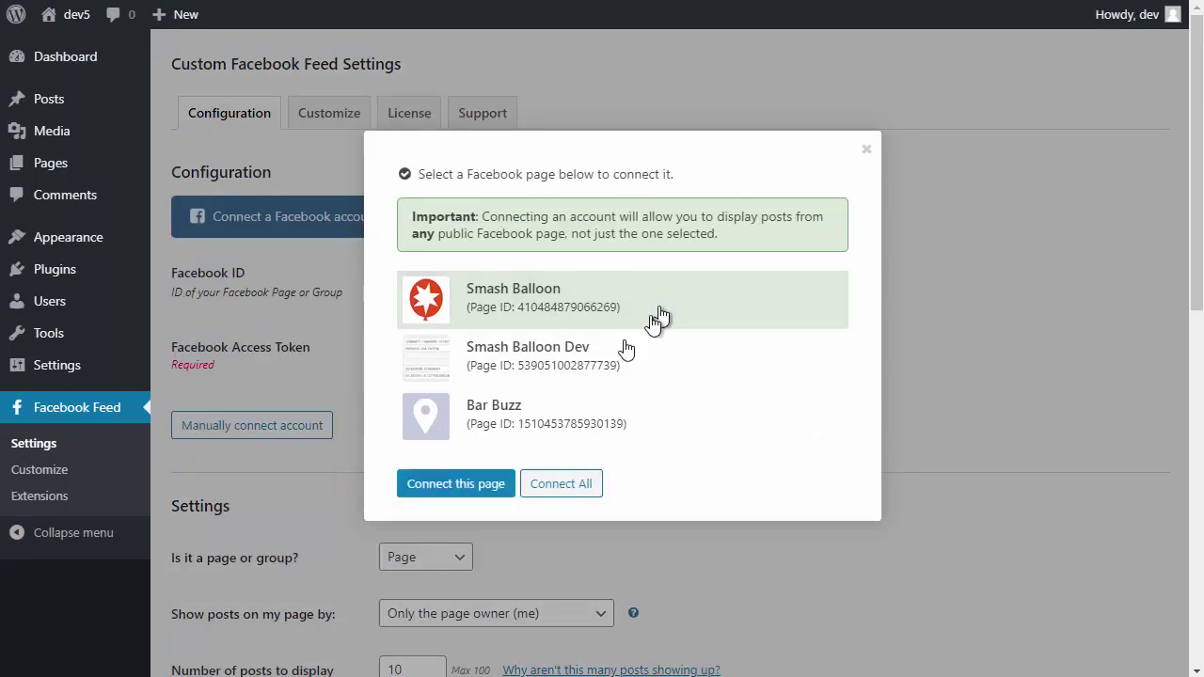
pyautogui.click(488, 486)
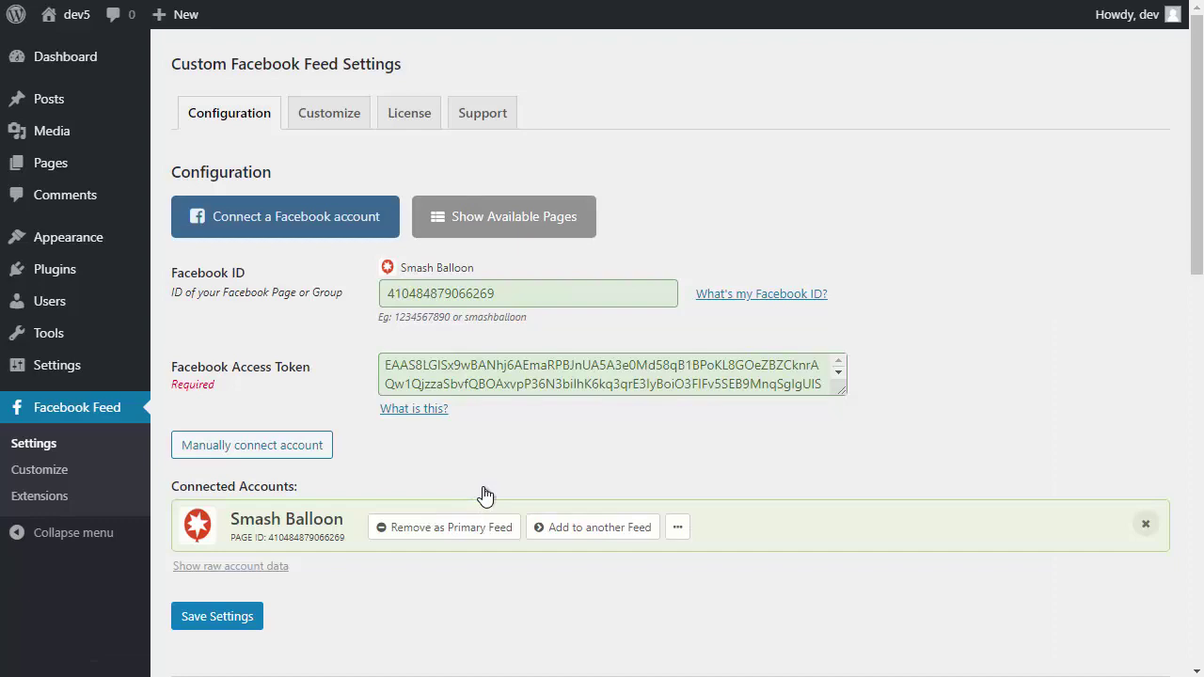
pyautogui.click(243, 623)
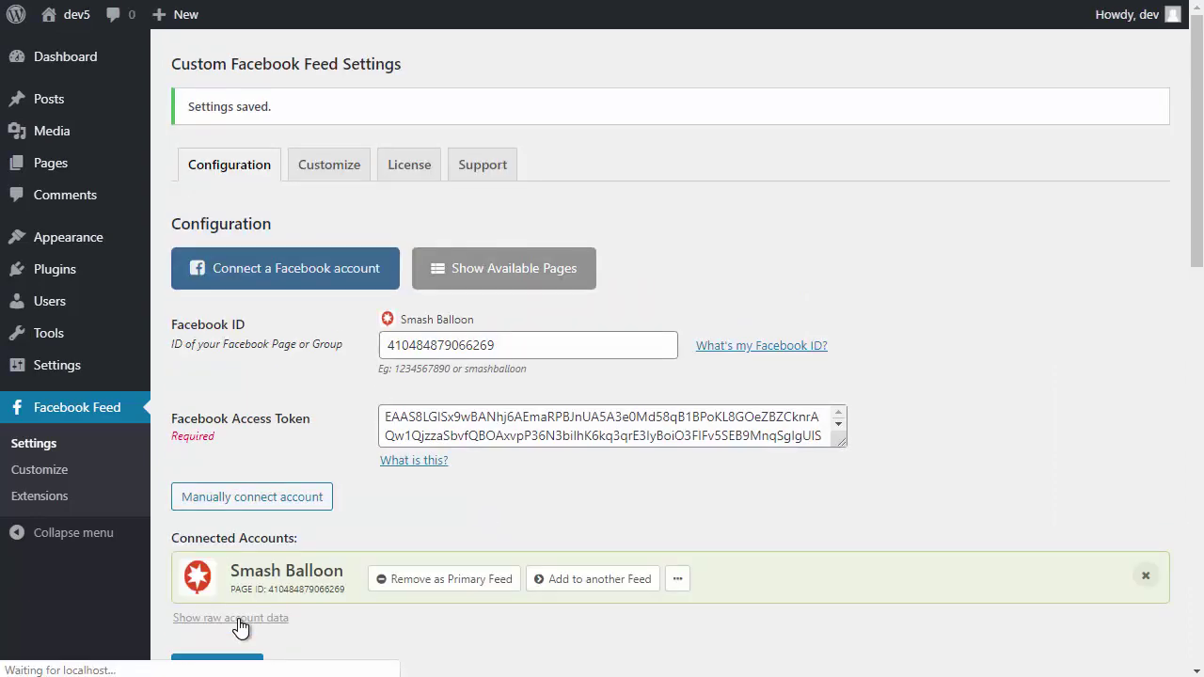
pyautogui.scroll(-10, 237, 627)
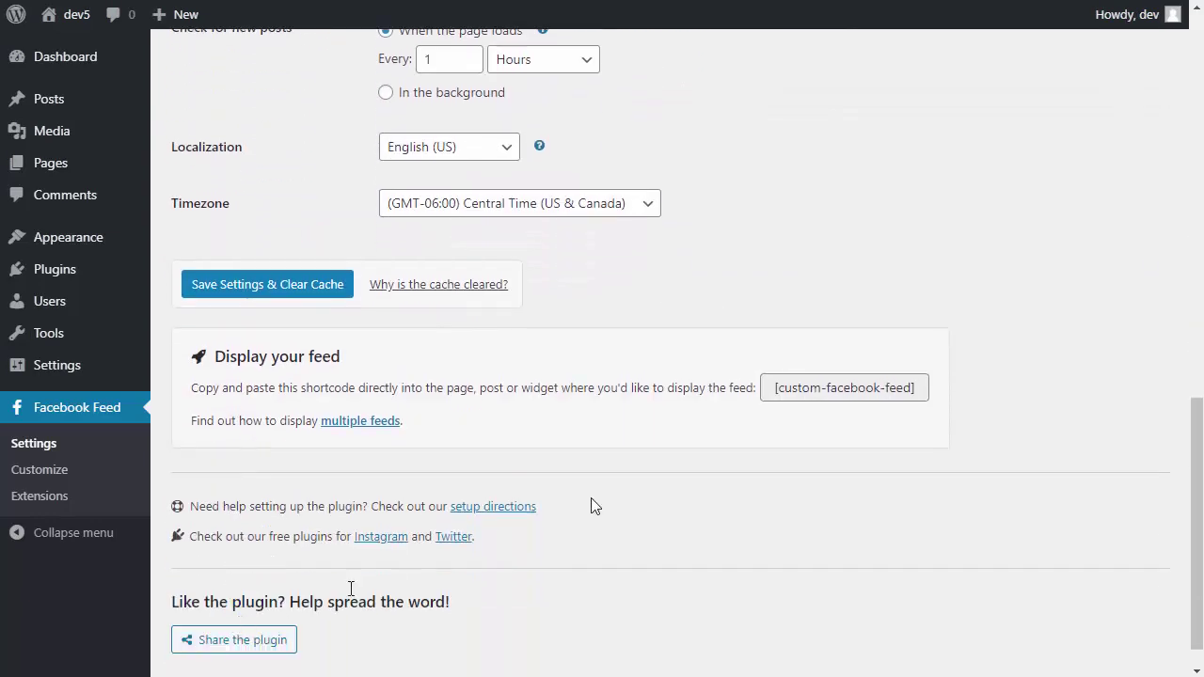
pyautogui.click(815, 391)
pyautogui.hotkey('ctrl', 'c')
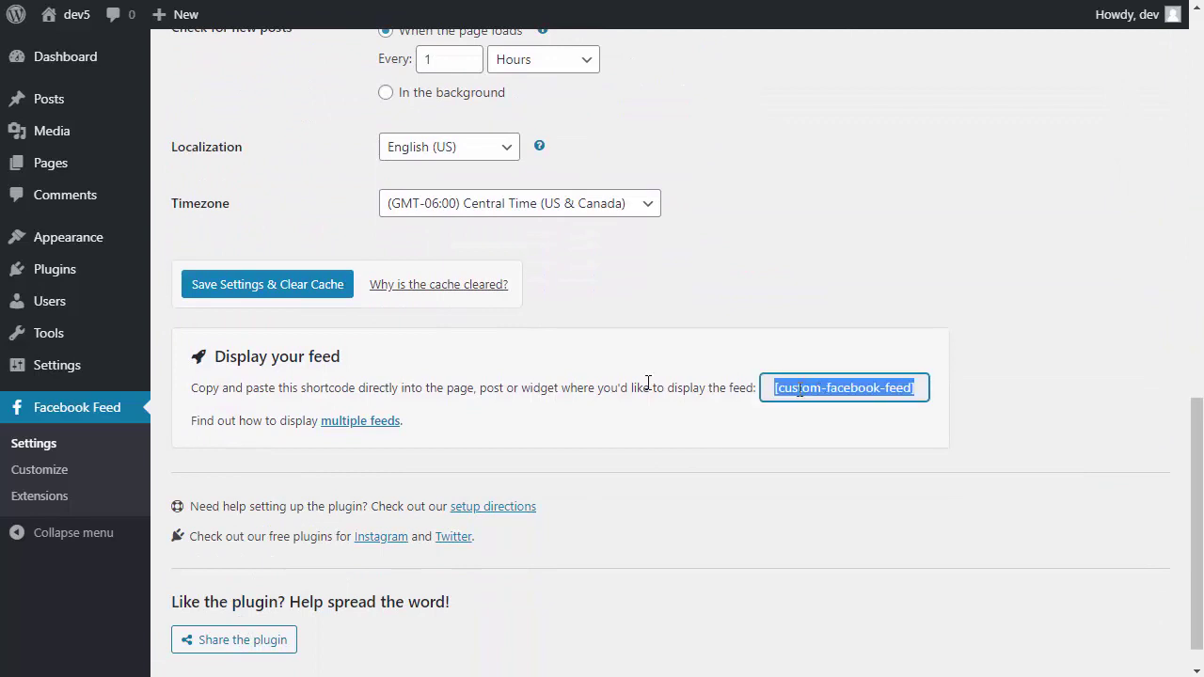
# Paste the [custom-facebook-feed] shortcode into the News page and update it
pyautogui.click(81, 166)
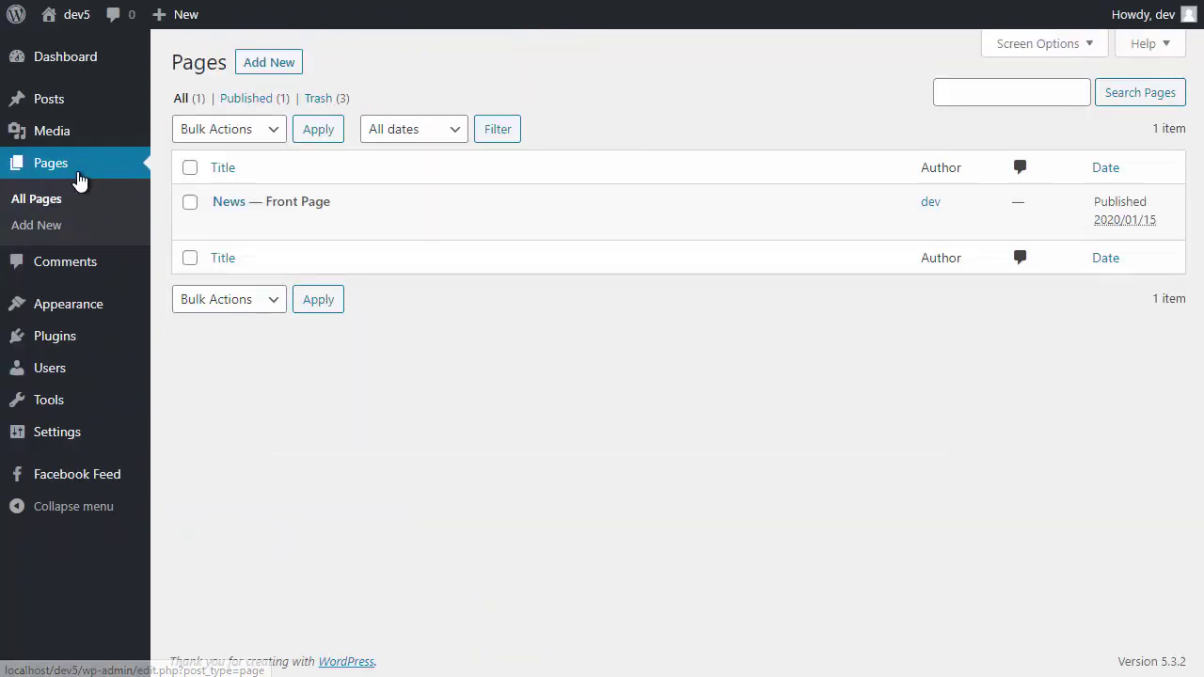
pyautogui.click(230, 204)
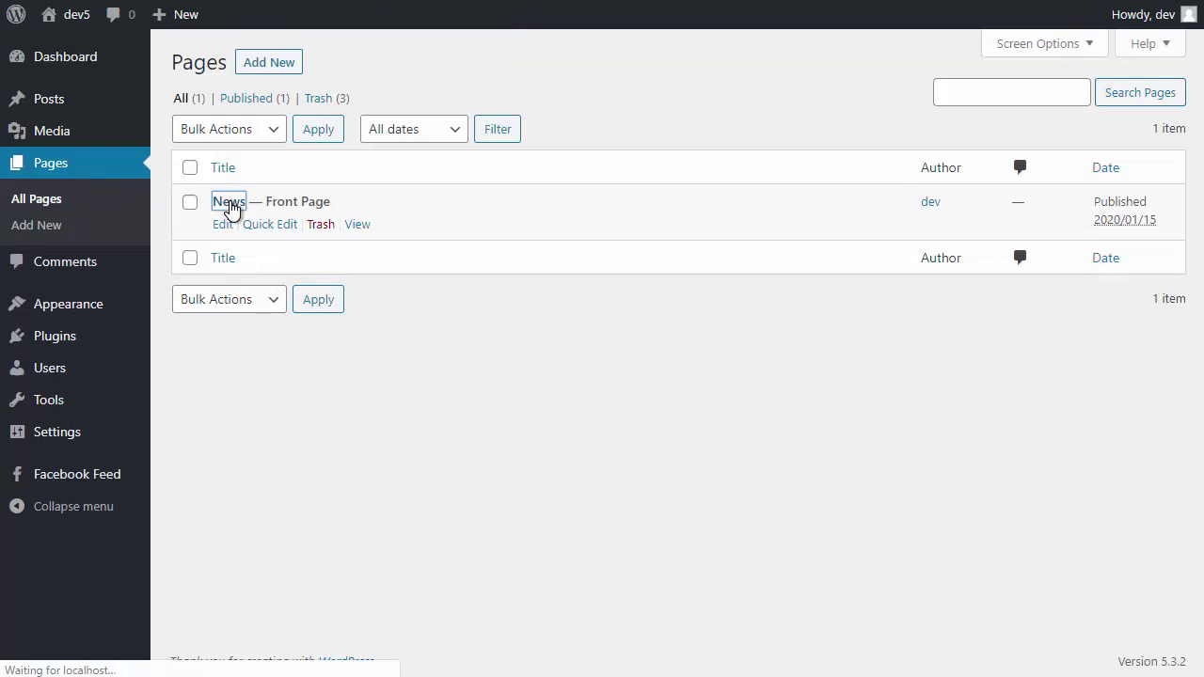
pyautogui.hotkey('ctrl', 'v')
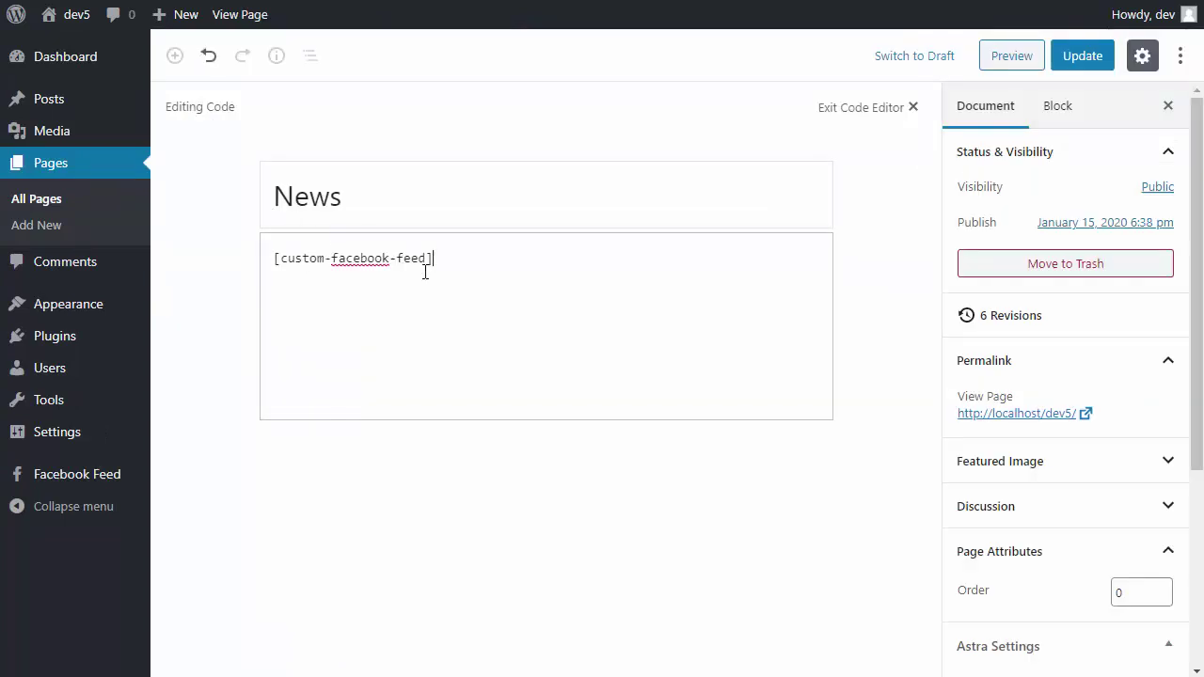
pyautogui.click(1071, 58)
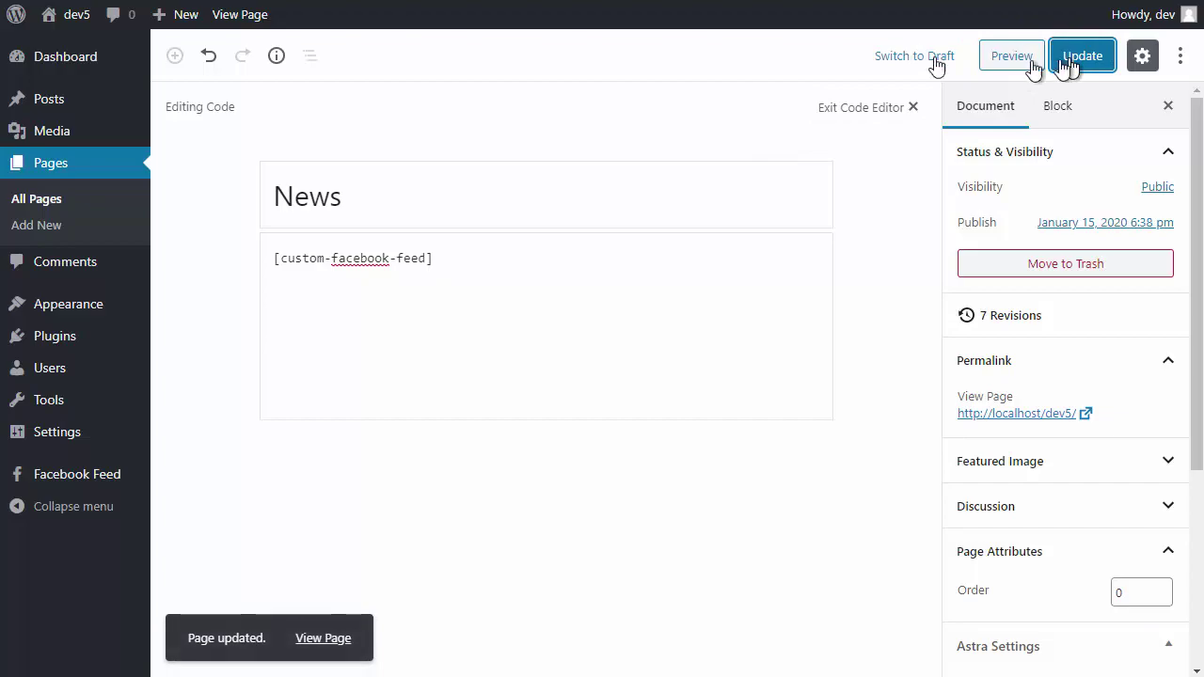
# View the live News page feed, then return to the admin Dashboard
pyautogui.click(256, 14)
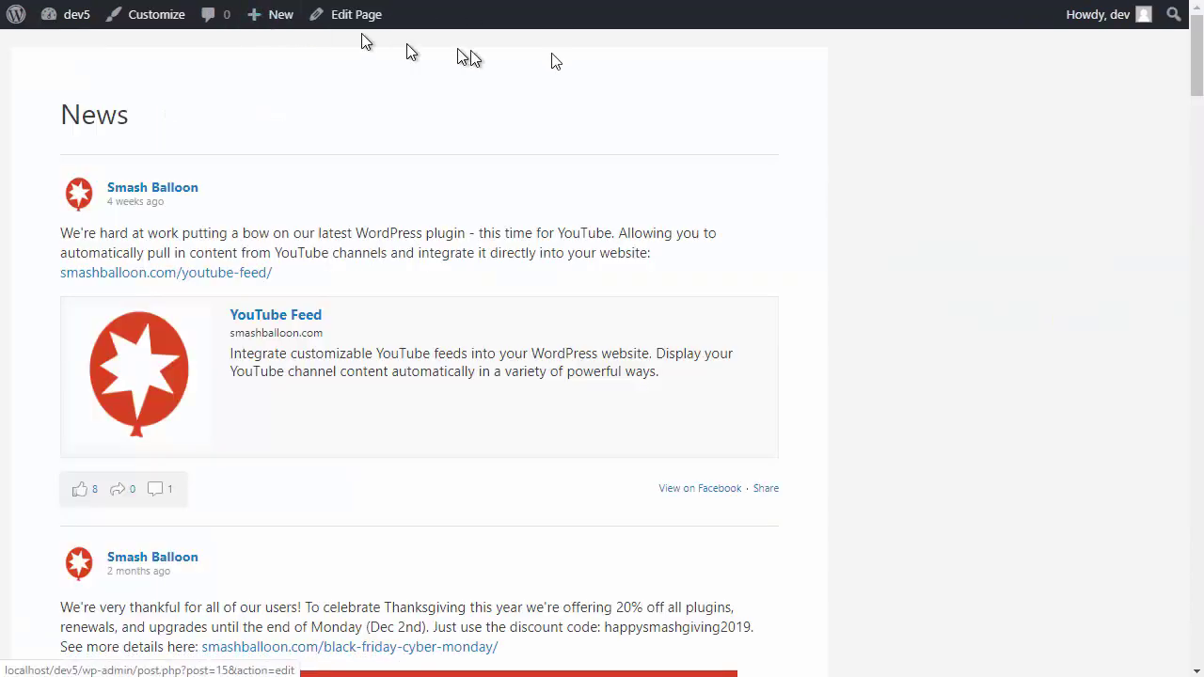
pyautogui.moveTo(1195, 59)
pyautogui.mouseDown()
pyautogui.moveTo(1172, 398)
pyautogui.moveTo(1182, 66)
pyautogui.mouseUp()
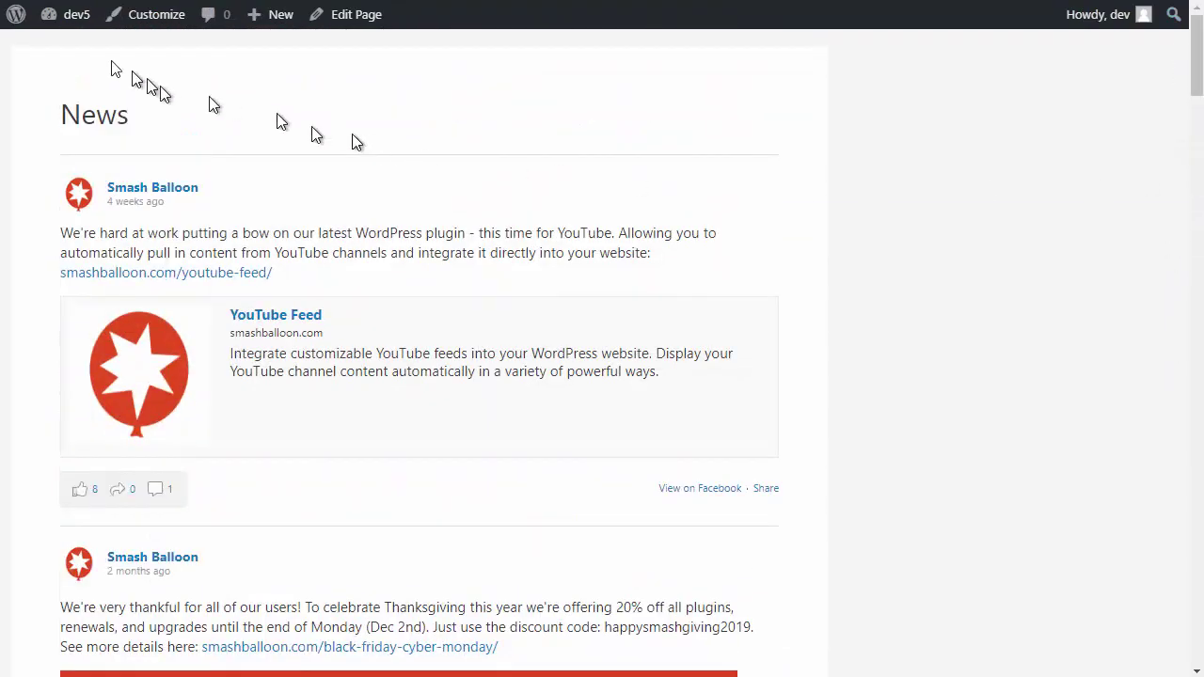
pyautogui.click(40, 22)
# Add a Main Sidebar Text widget containing [custom-facebook-feed id=gopro] and save it
pyautogui.moveTo(105, 304)
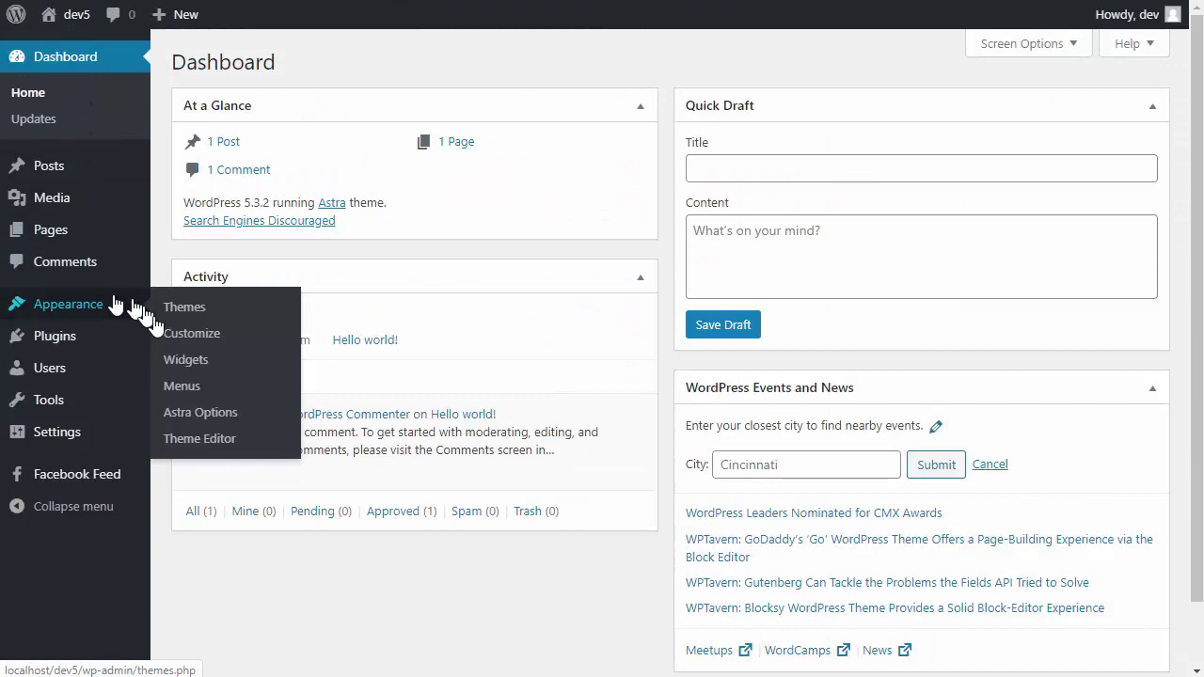
pyautogui.click(185, 355)
pyautogui.scroll(-3, 191, 369)
pyautogui.scroll(-1, 282, 405)
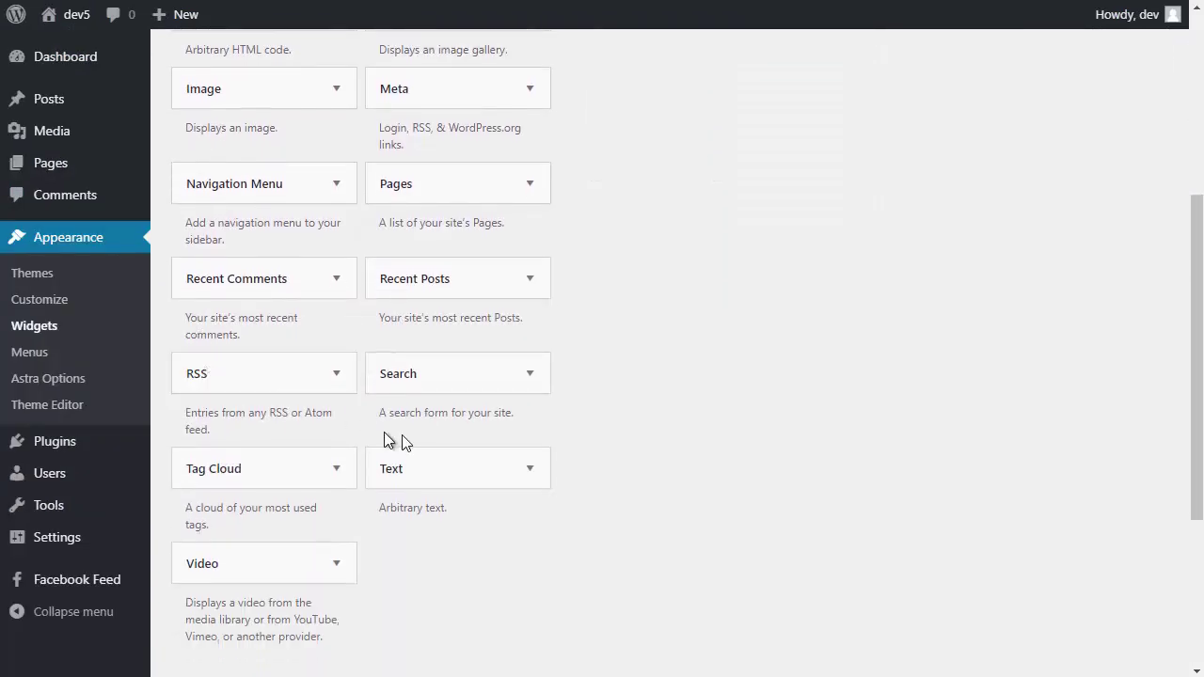
pyautogui.moveTo(446, 465); pyautogui.dragTo(690, 231)
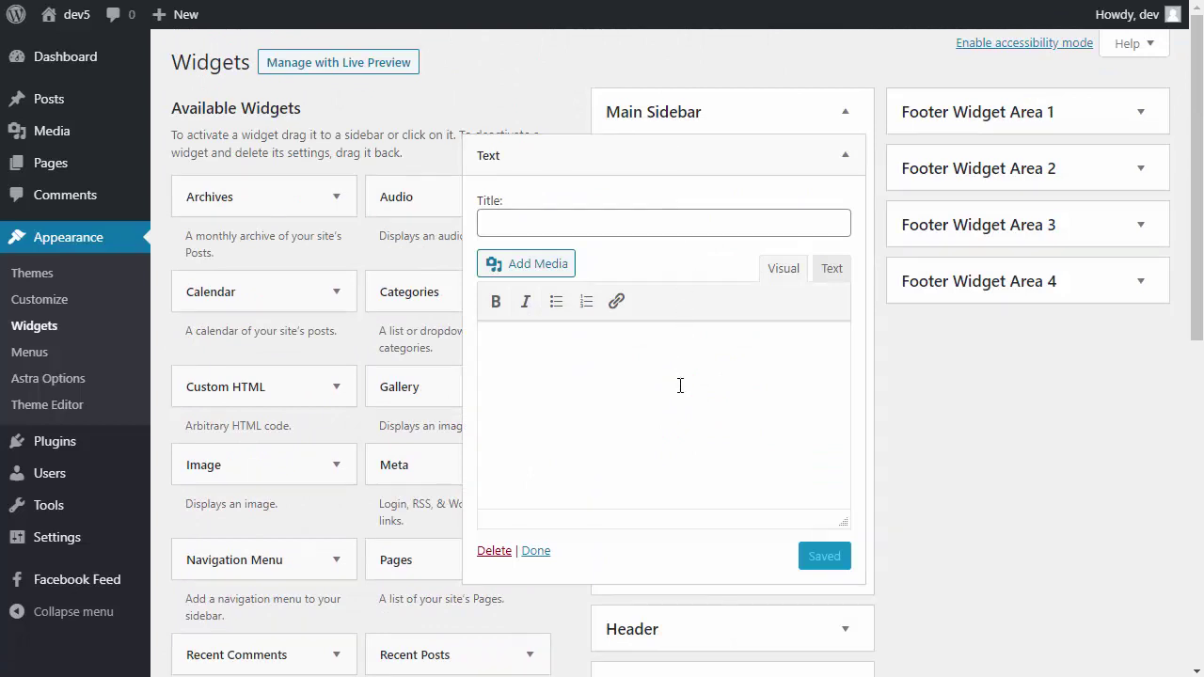
pyautogui.click(680, 385)
pyautogui.write('[custom-facebook-feed id=gopro]')
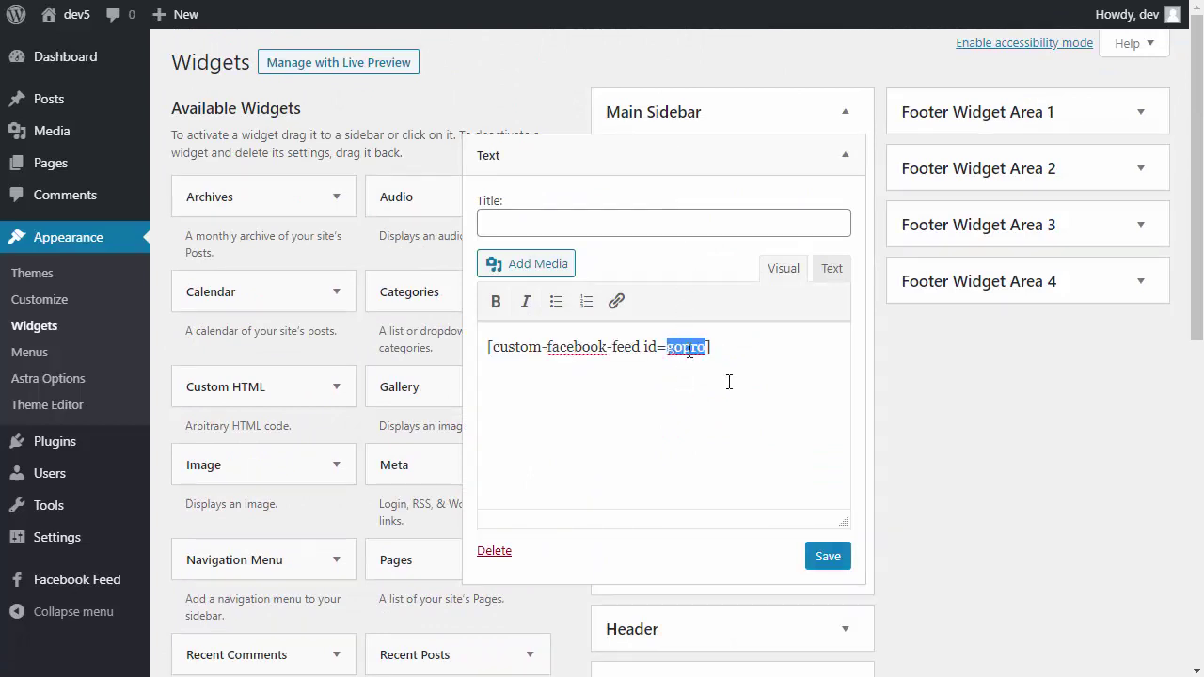
pyautogui.click(824, 555)
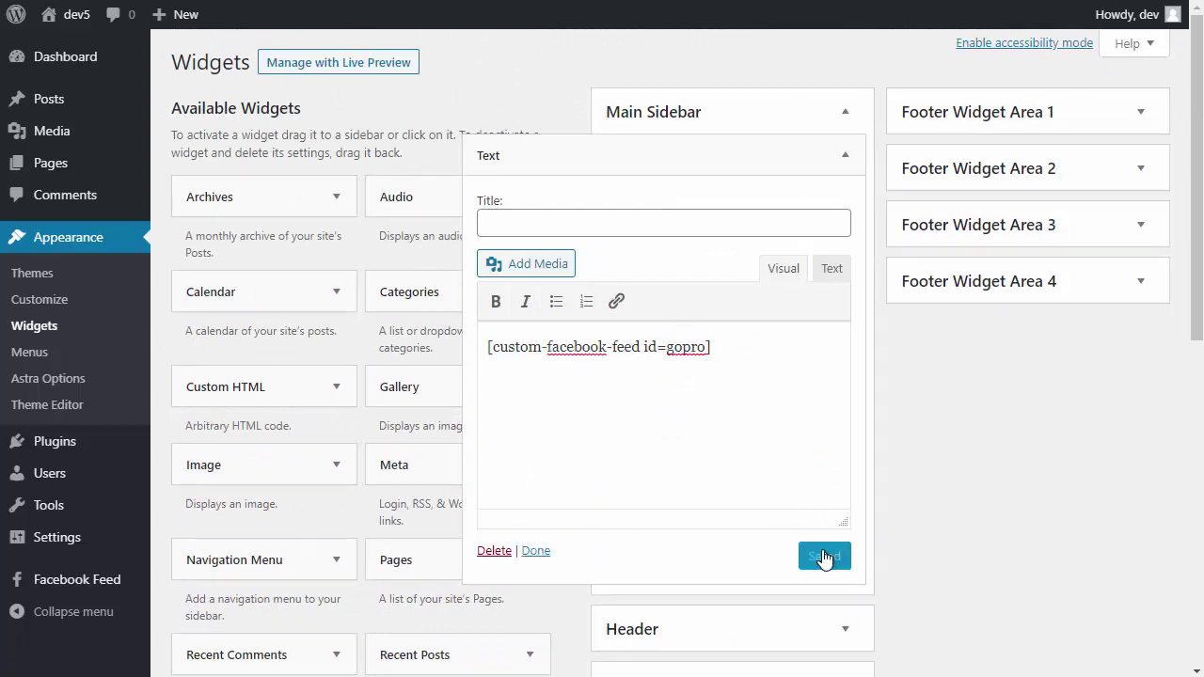
# On the live site, expand the Groups post's likes, comments and its 3-reply thread
pyautogui.click(79, 20)
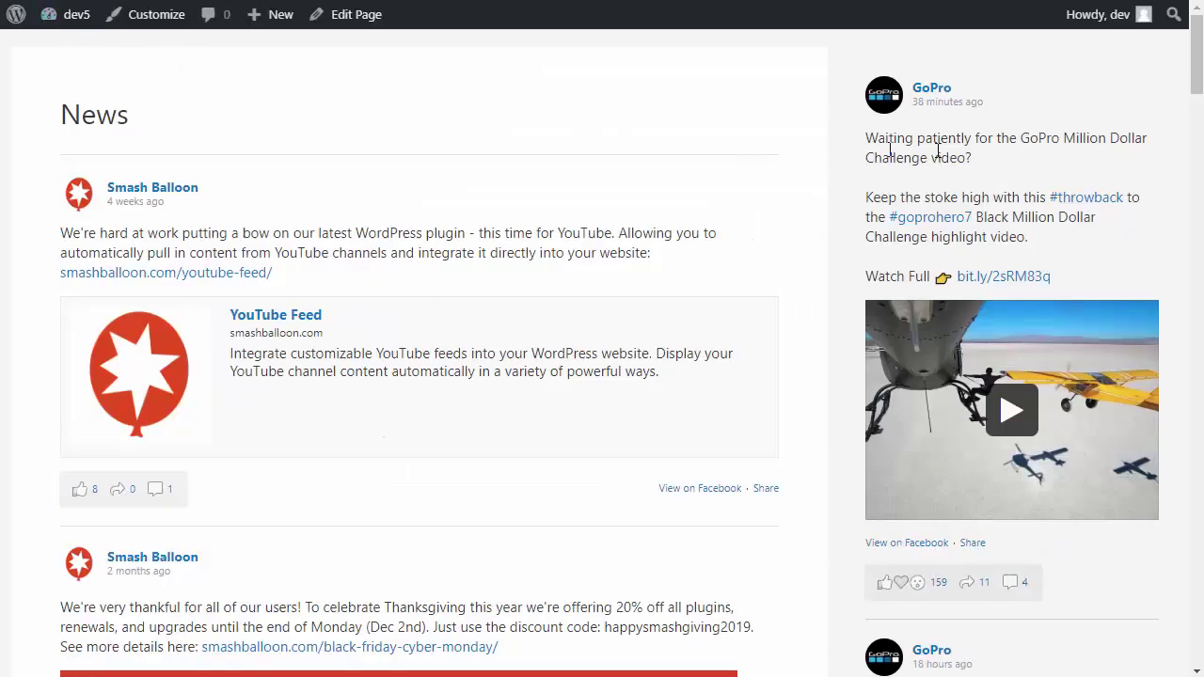
pyautogui.moveTo(1194, 58); pyautogui.dragTo(1147, 501)
pyautogui.click(79, 282)
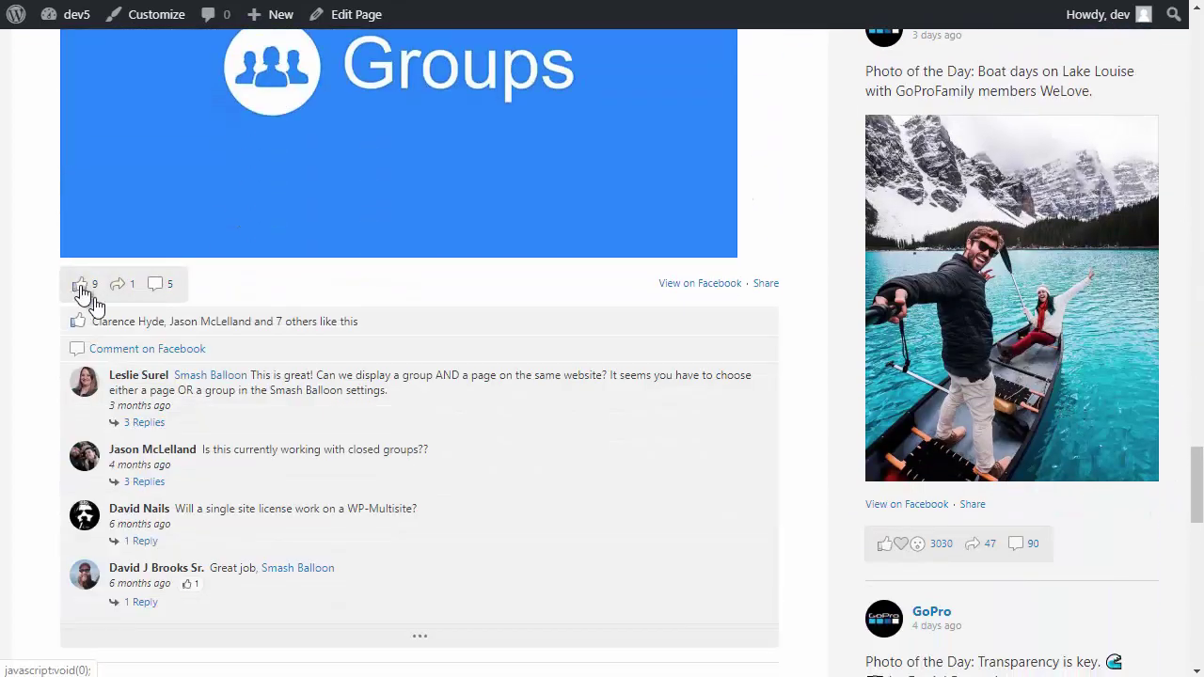
pyautogui.click(144, 422)
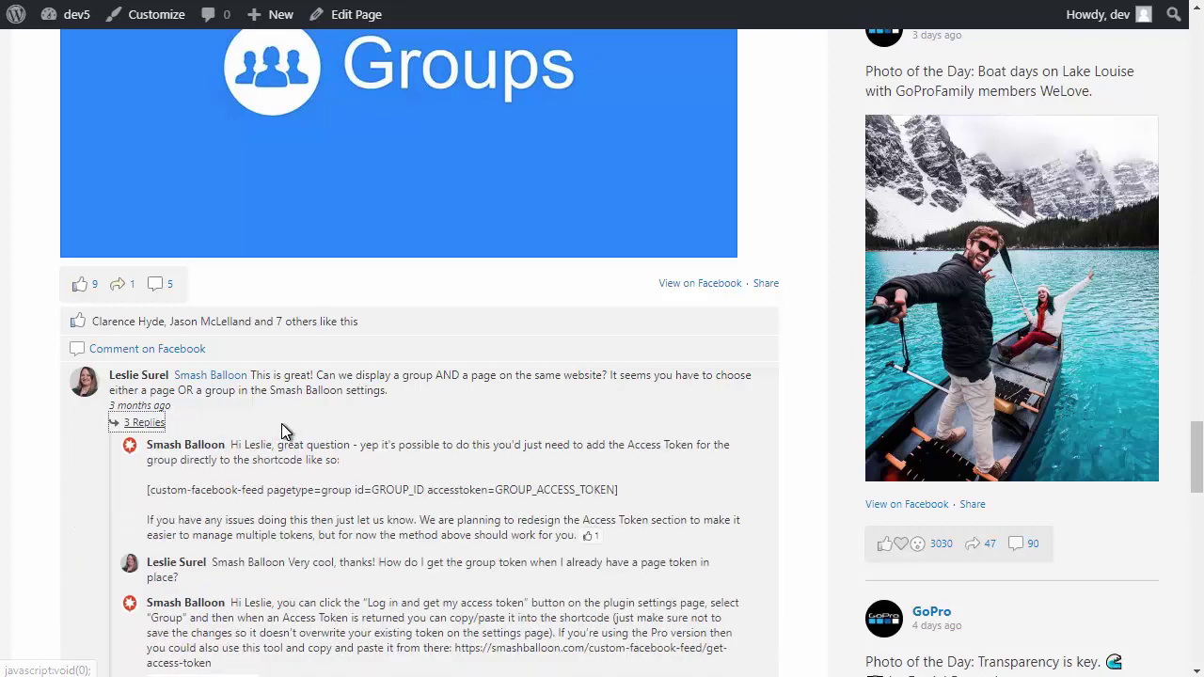
# Show the Groups post's share icons, then close them
pyautogui.scroll(-2, 281, 423)
pyautogui.scroll(2, 281, 423)
pyautogui.scroll(3, 283, 425)
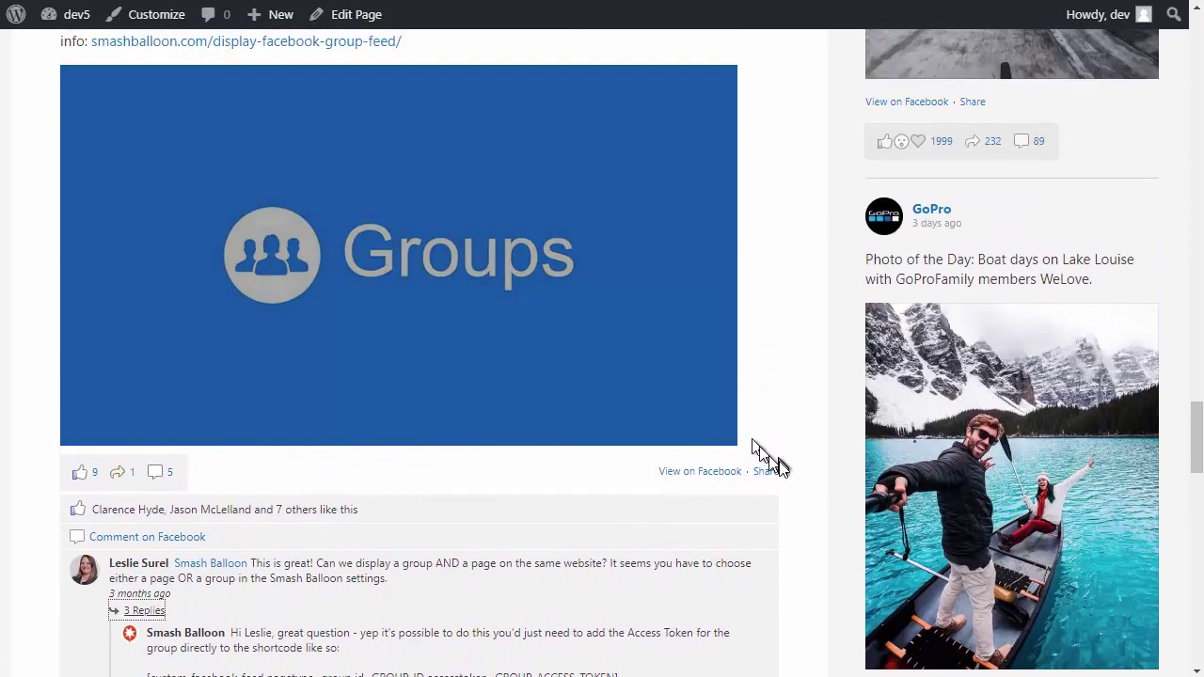
pyautogui.click(766, 471)
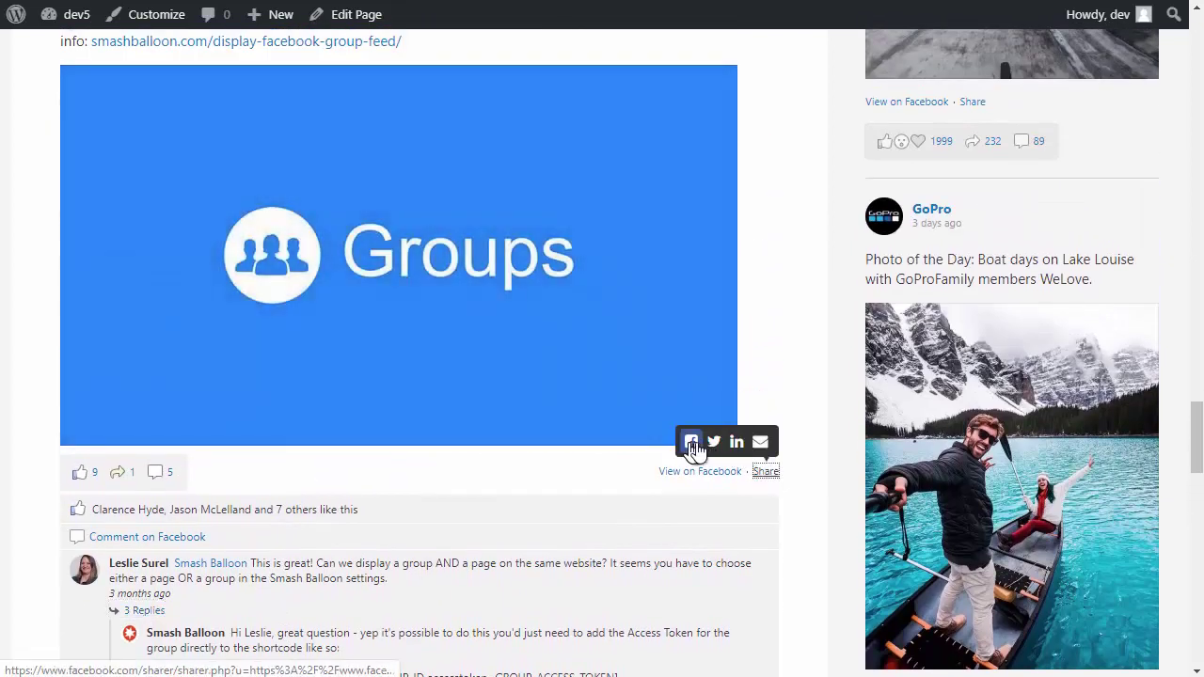
pyautogui.click(770, 473)
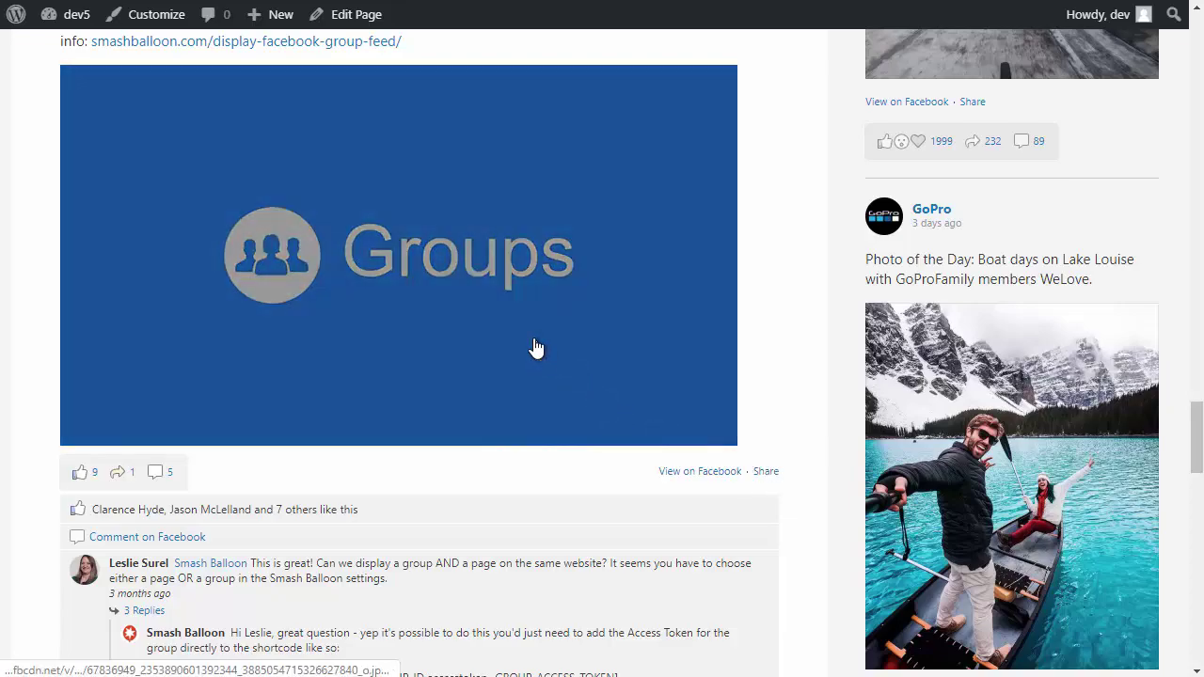
pyautogui.click(533, 349)
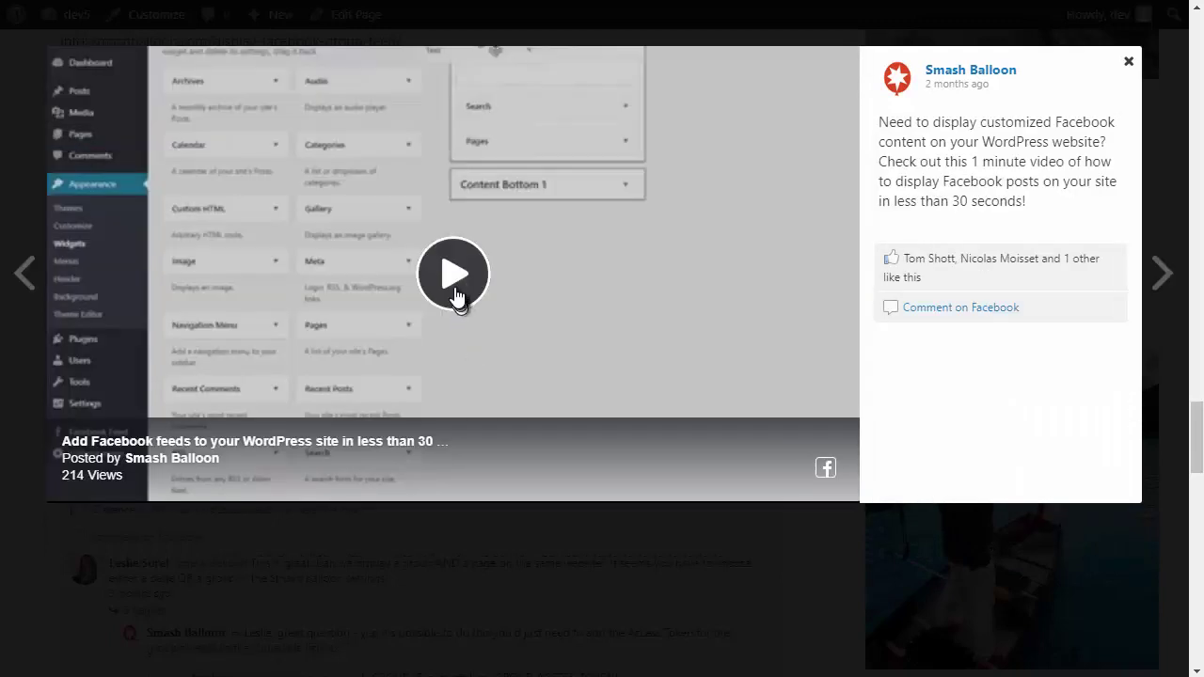
pyautogui.click(456, 287)
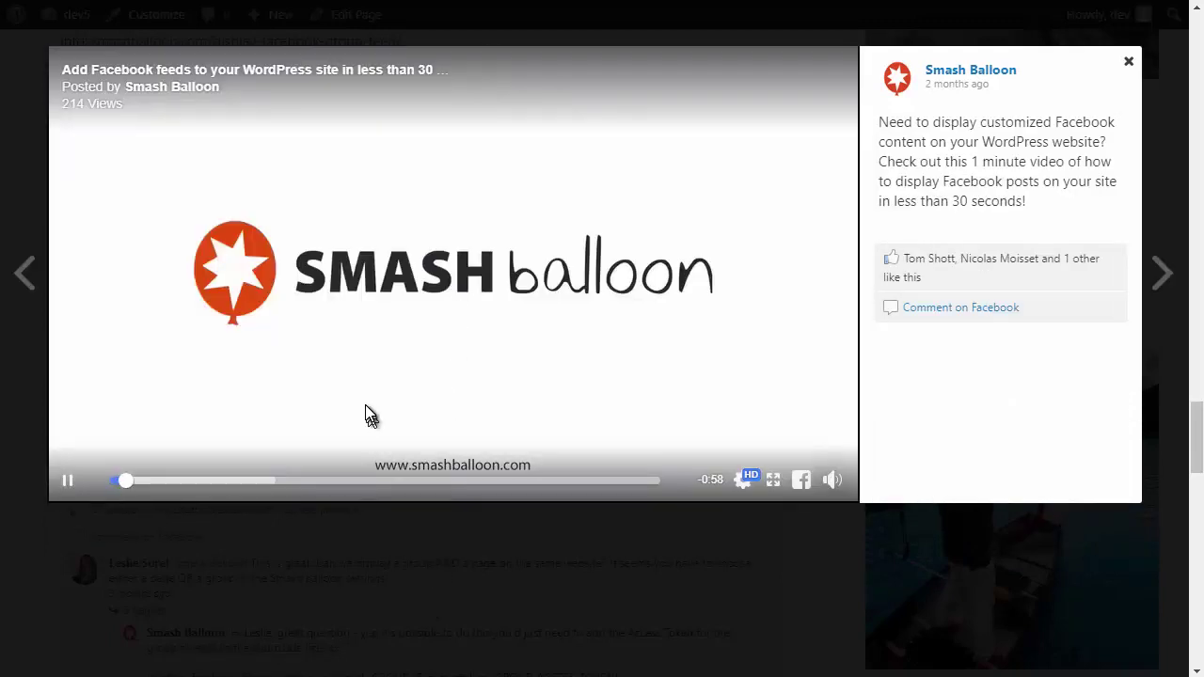
pyautogui.click(357, 569)
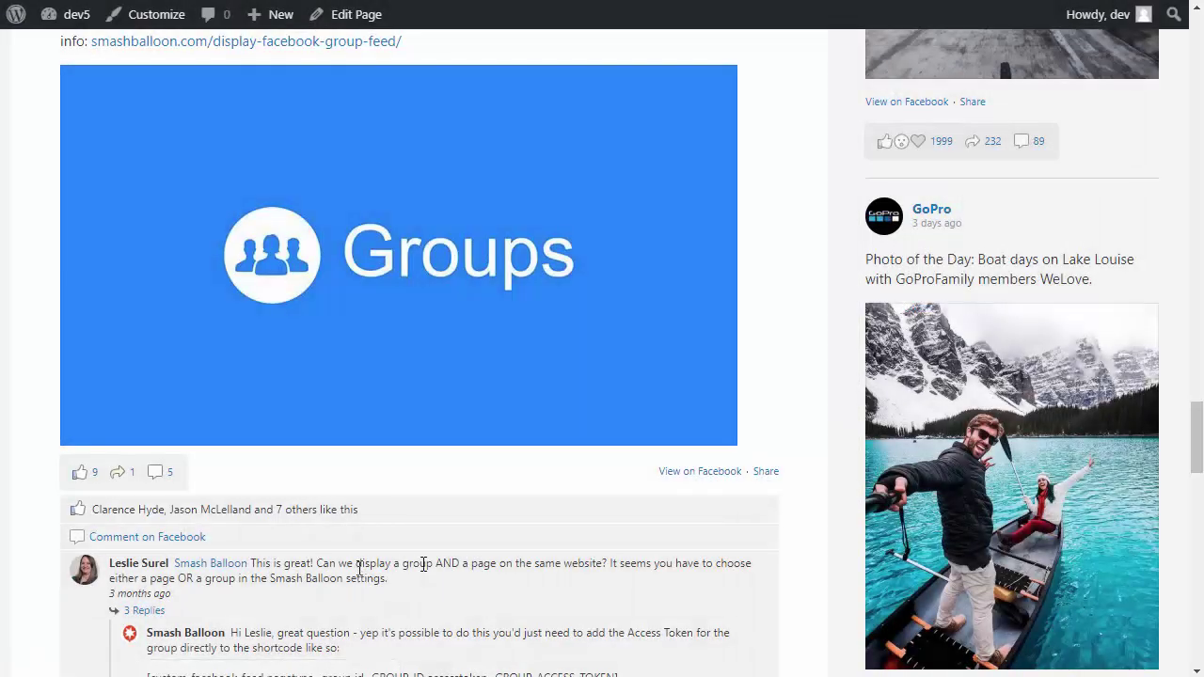
# Preview the News page at a narrow mobile width in DevTools device mode, then close it
pyautogui.hotkey('ctrl', 'shift', 'i')
pyautogui.moveTo(1196, 363)
pyautogui.mouseDown()
pyautogui.moveTo(799, 384)
pyautogui.moveTo(1193, 384)
pyautogui.mouseUp()
pyautogui.hotkey('ctrl', 'shift', 'i')
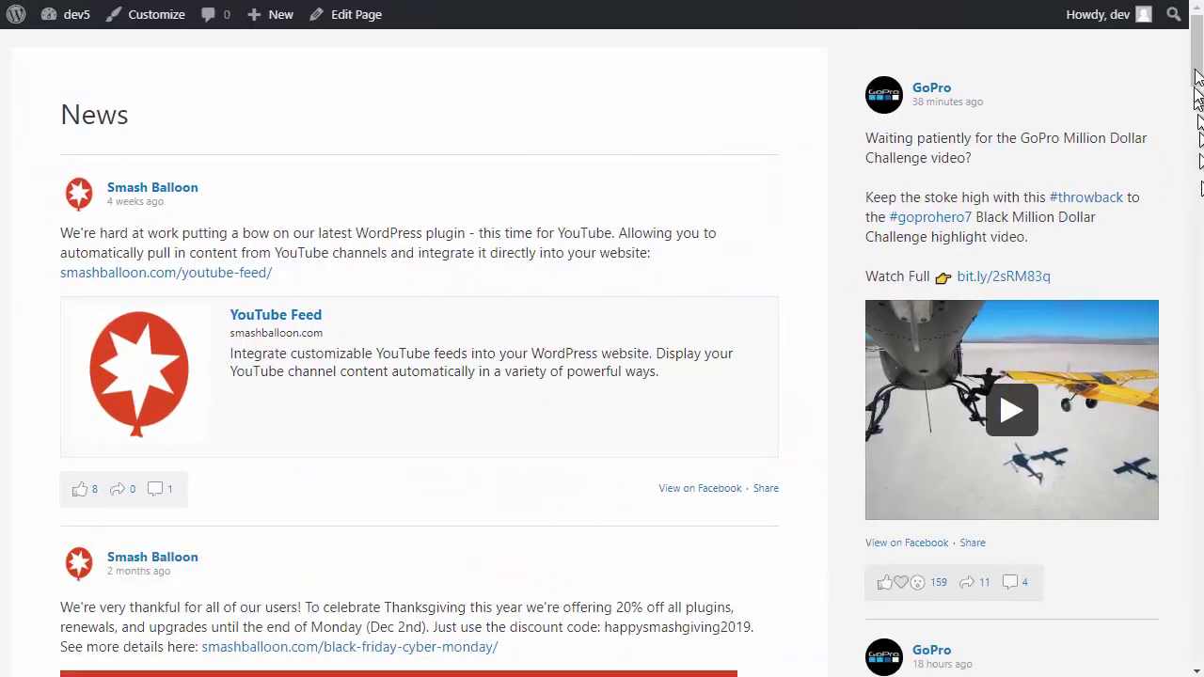
# Load one more older post into the News feed and go to the Dashboard
pyautogui.moveTo(1197, 80); pyautogui.dragTo(1163, 651)
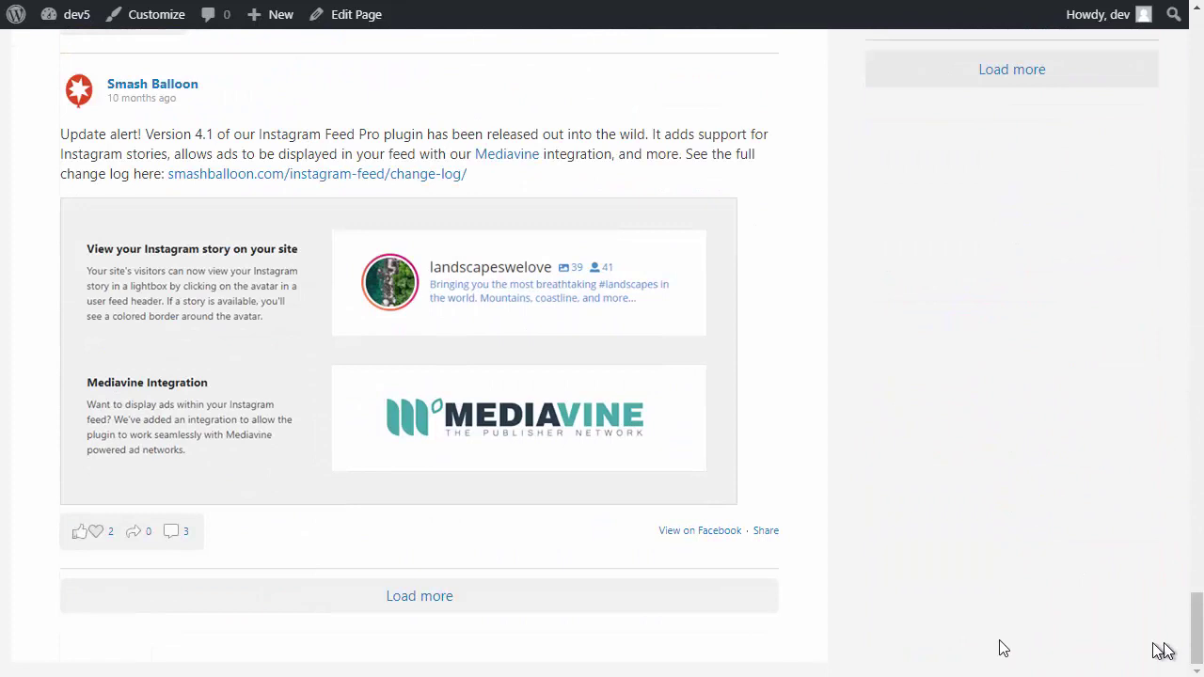
pyautogui.click(553, 607)
pyautogui.scroll(-3, 553, 609)
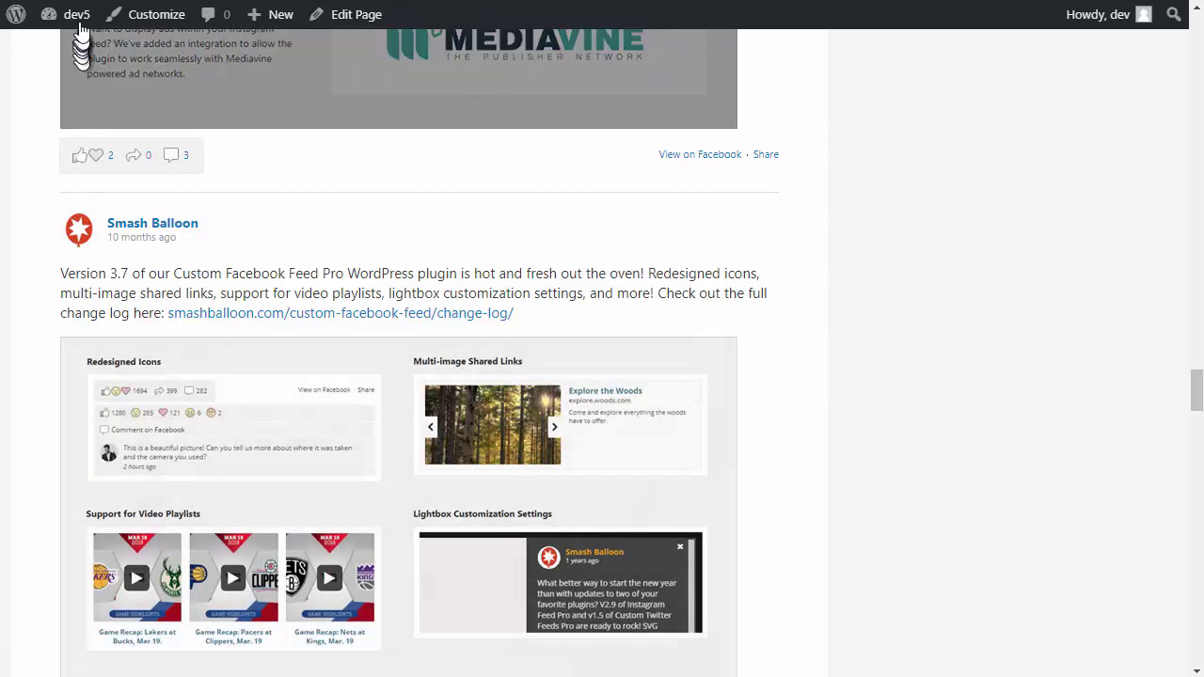
pyautogui.click(62, 46)
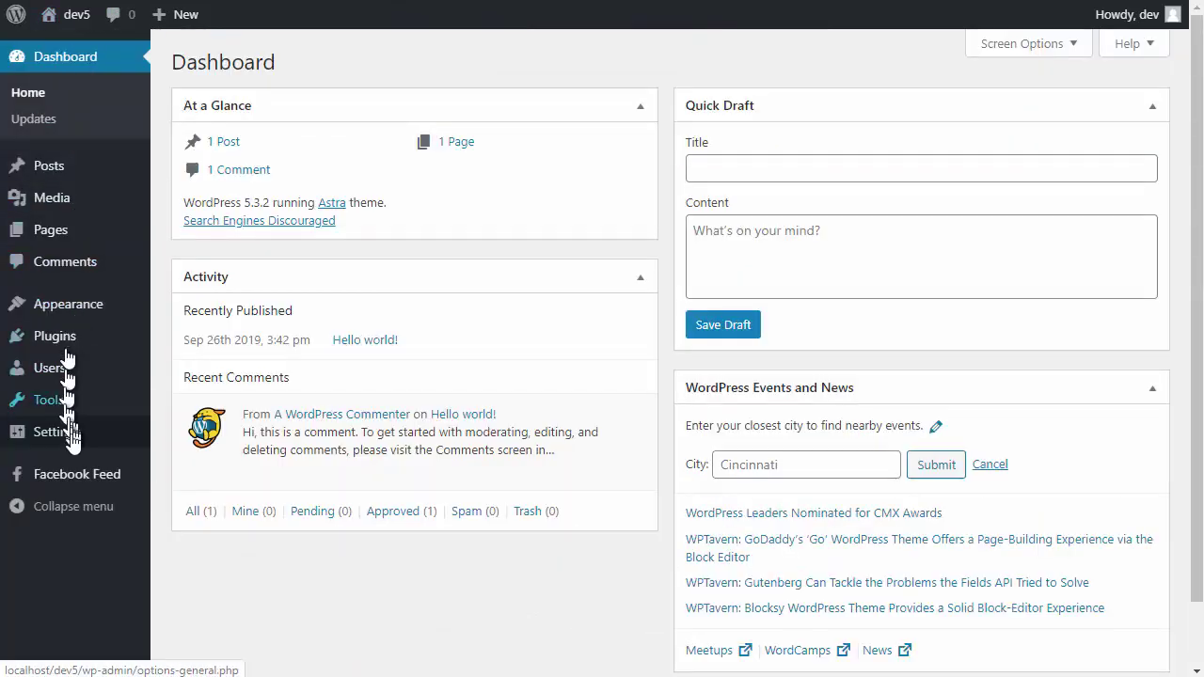
# Open Custom Facebook Feed settings, keeping only the page owner's posts shown
pyautogui.click(79, 477)
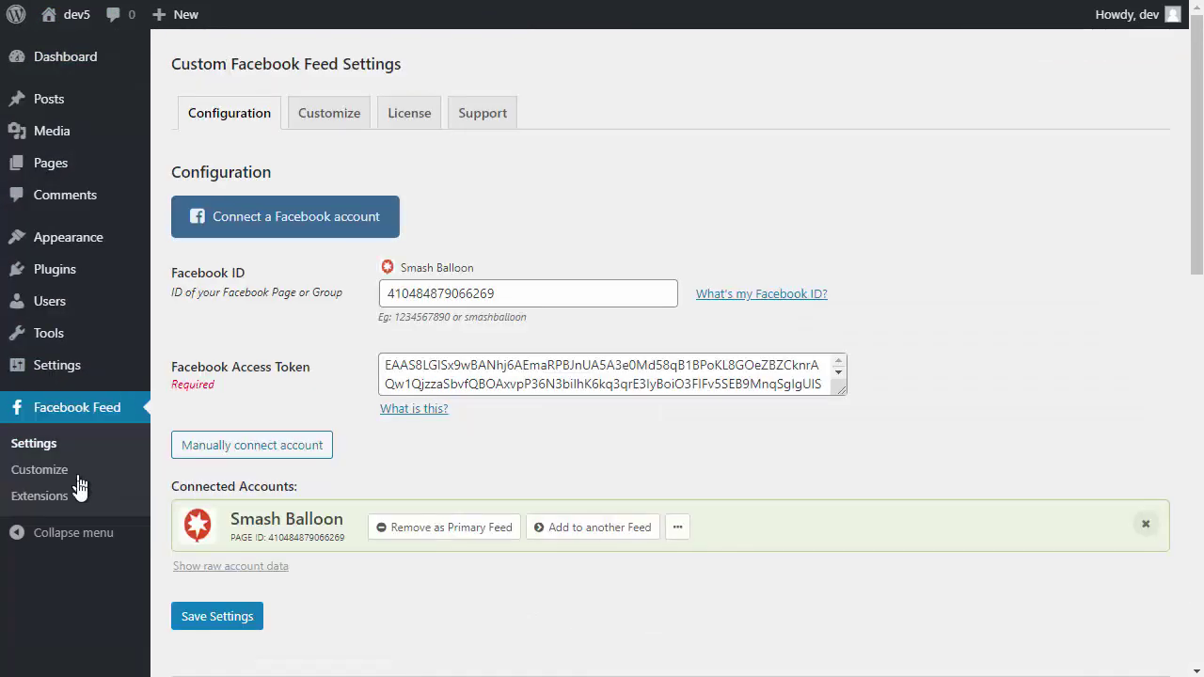
pyautogui.scroll(-6, 384, 569)
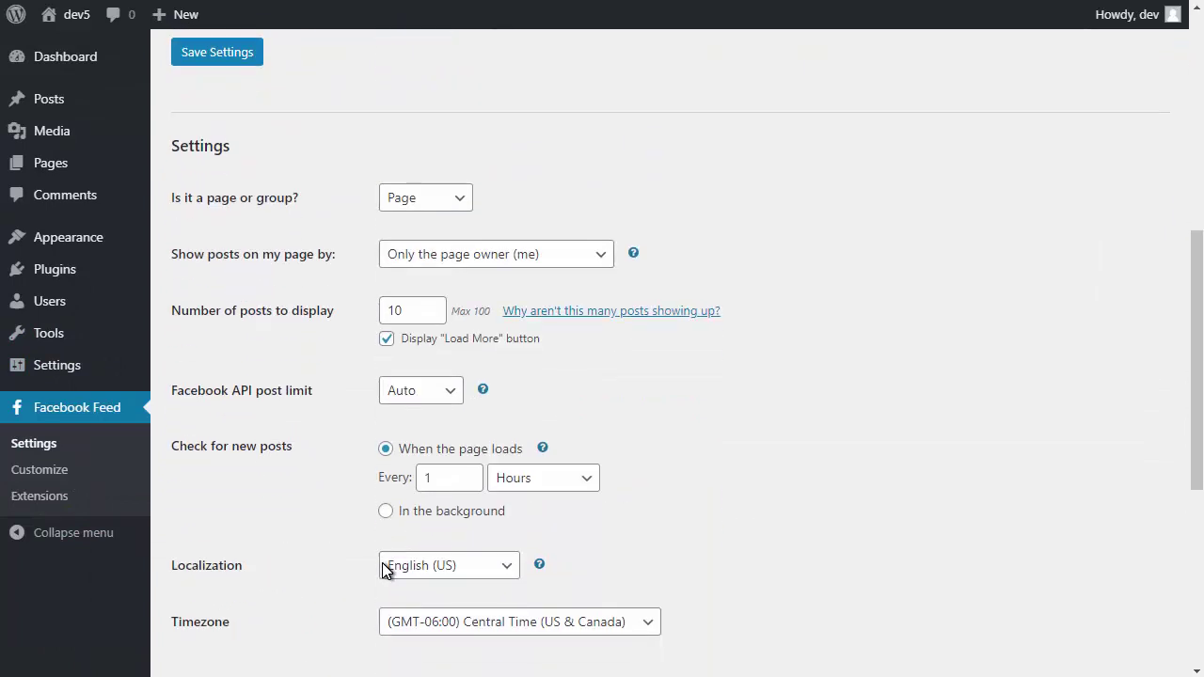
pyautogui.click(552, 254)
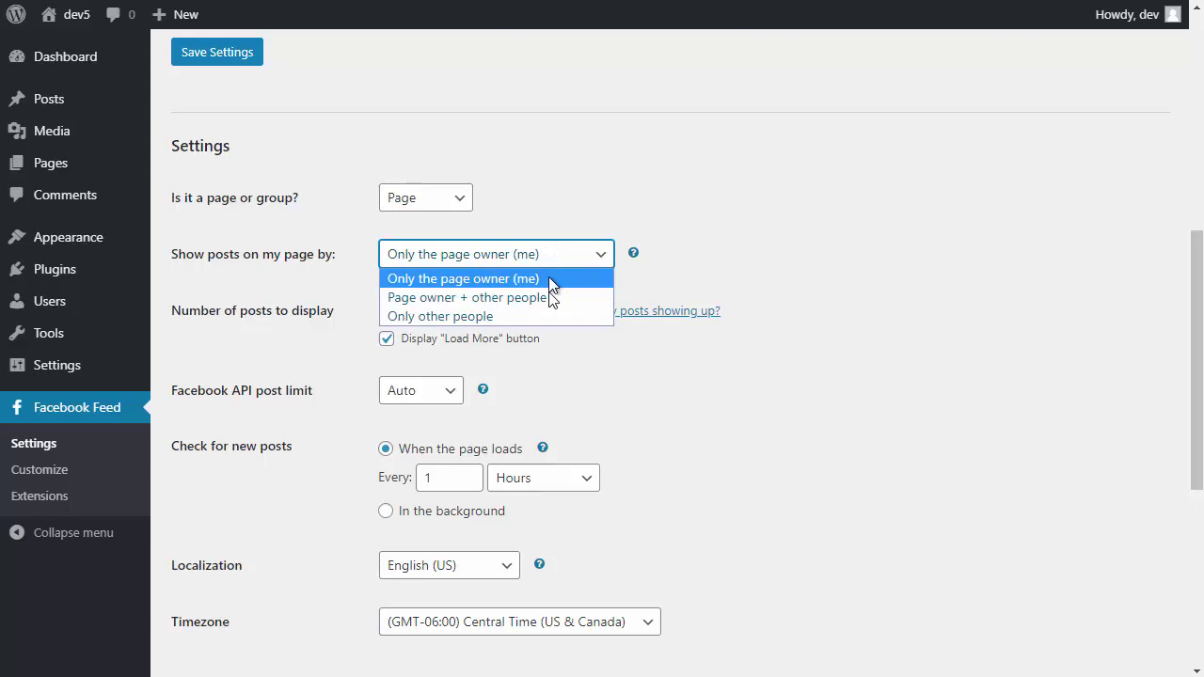
pyautogui.click(555, 256)
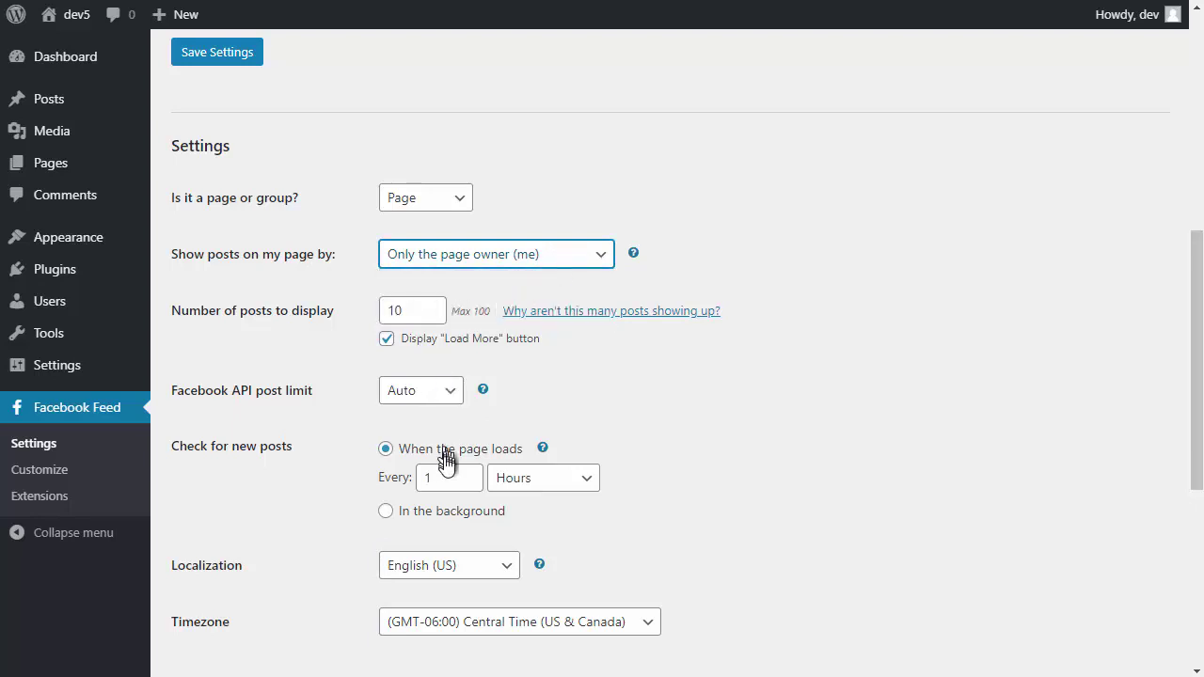
# Try background new-post checks every 12 hours, then switch back to checking on page load
pyautogui.click(488, 514)
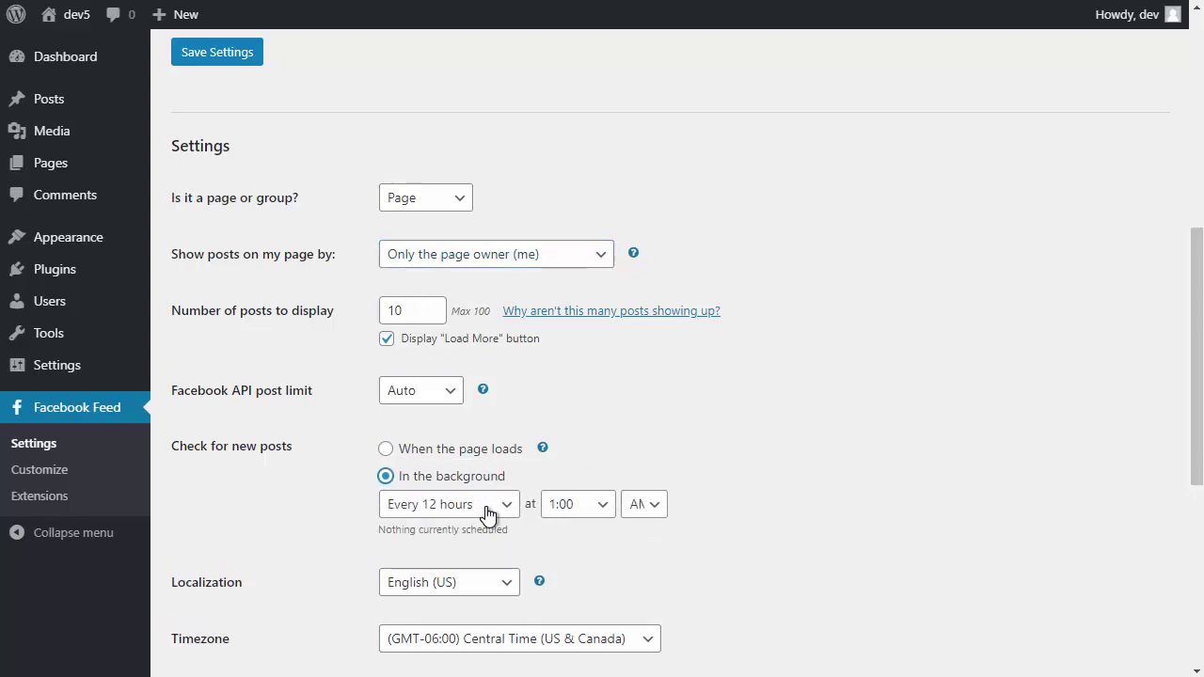
pyautogui.click(488, 514)
pyautogui.click(489, 509)
pyautogui.click(493, 458)
pyautogui.scroll(6, 494, 458)
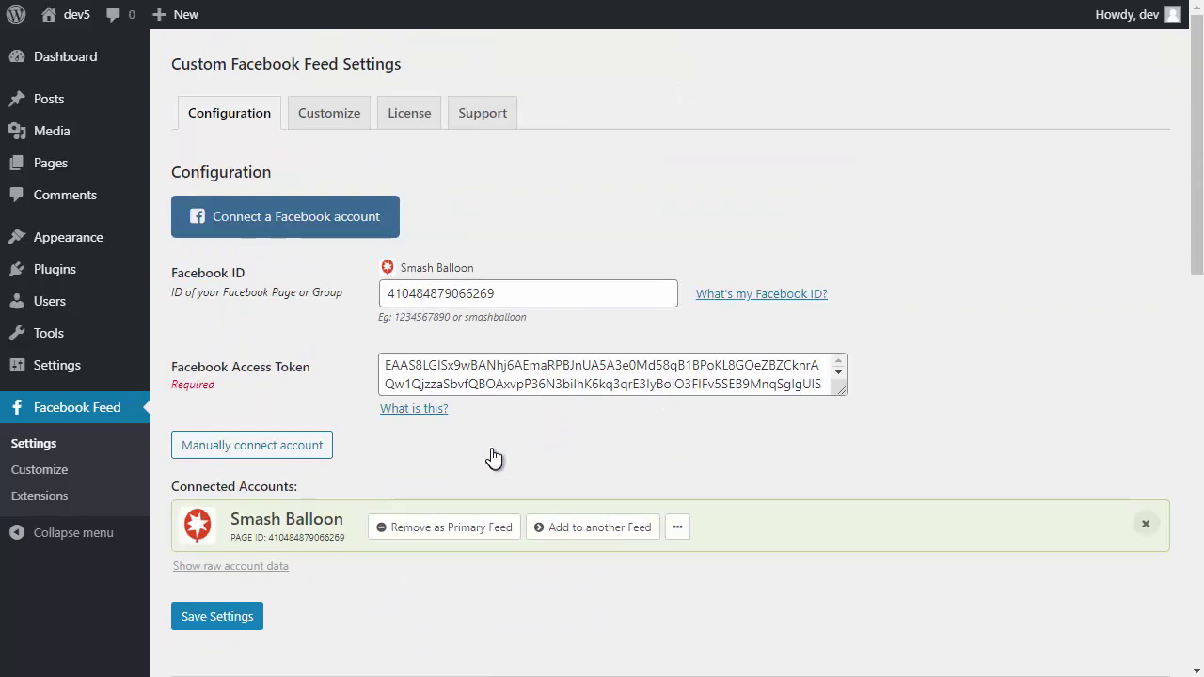
# In Customize > General, set Feed Columns to 3
pyautogui.click(331, 121)
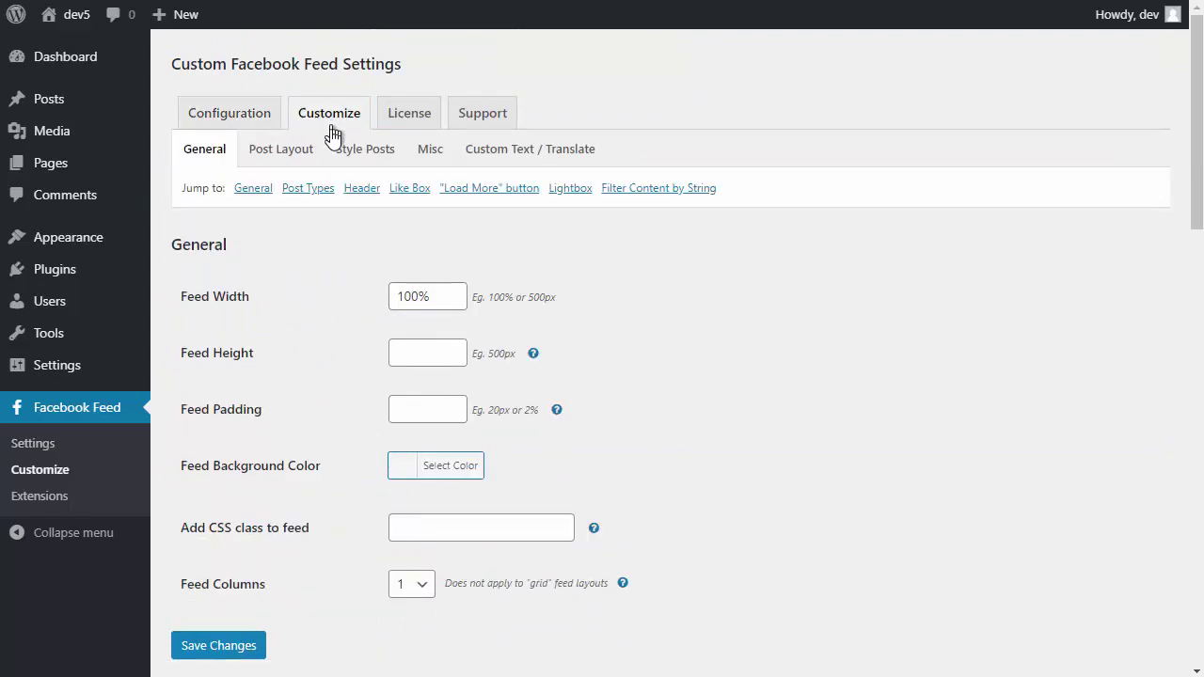
pyautogui.scroll(-1, 329, 174)
pyautogui.scroll(-1, 329, 175)
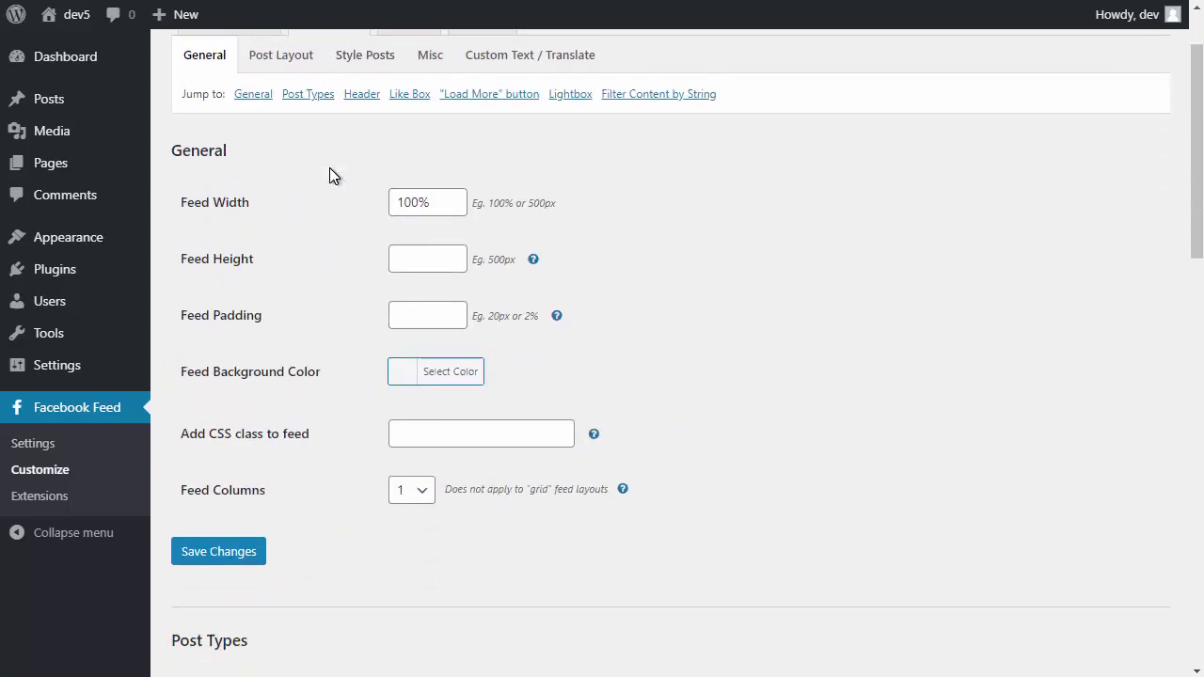
pyautogui.click(424, 490)
pyautogui.click(420, 553)
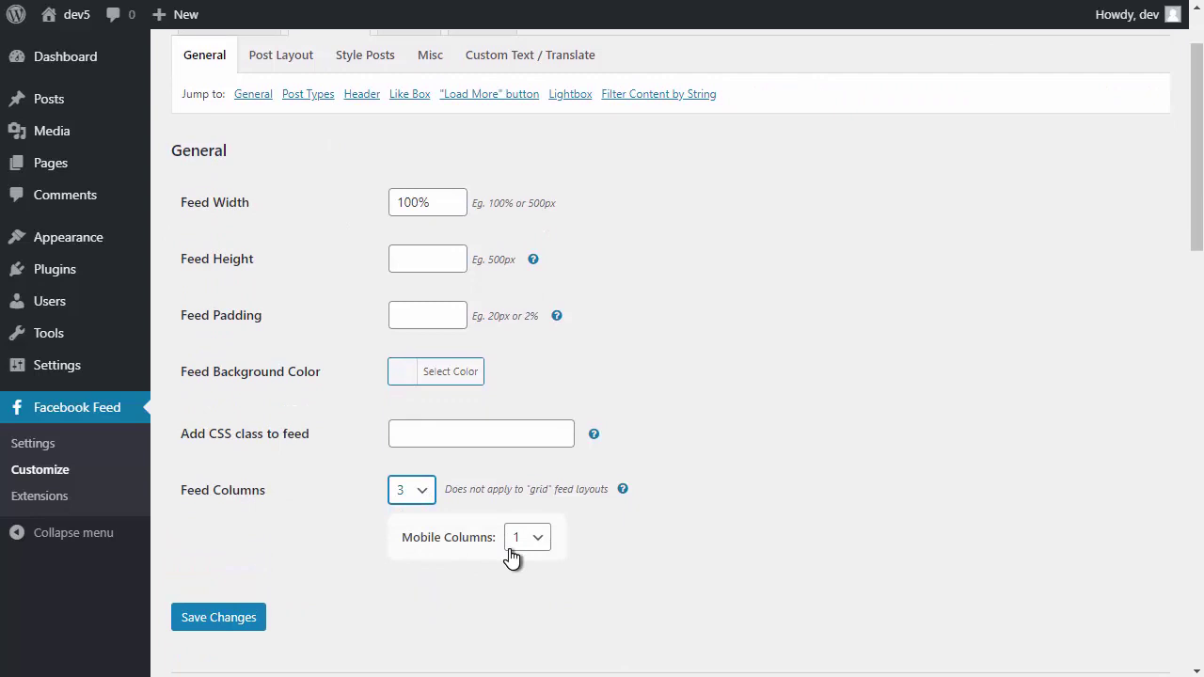
# Expand and collapse the Header customization options
pyautogui.scroll(-1, 511, 557)
pyautogui.scroll(-5, 511, 558)
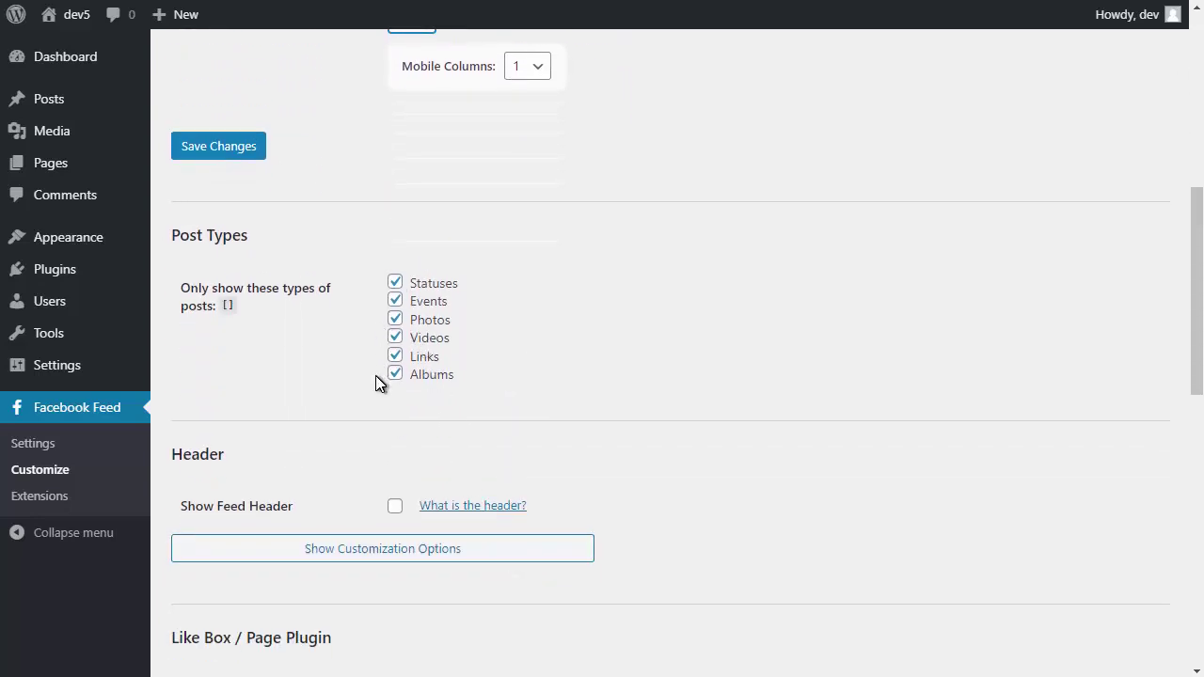
pyautogui.scroll(-3, 376, 379)
pyautogui.click(386, 267)
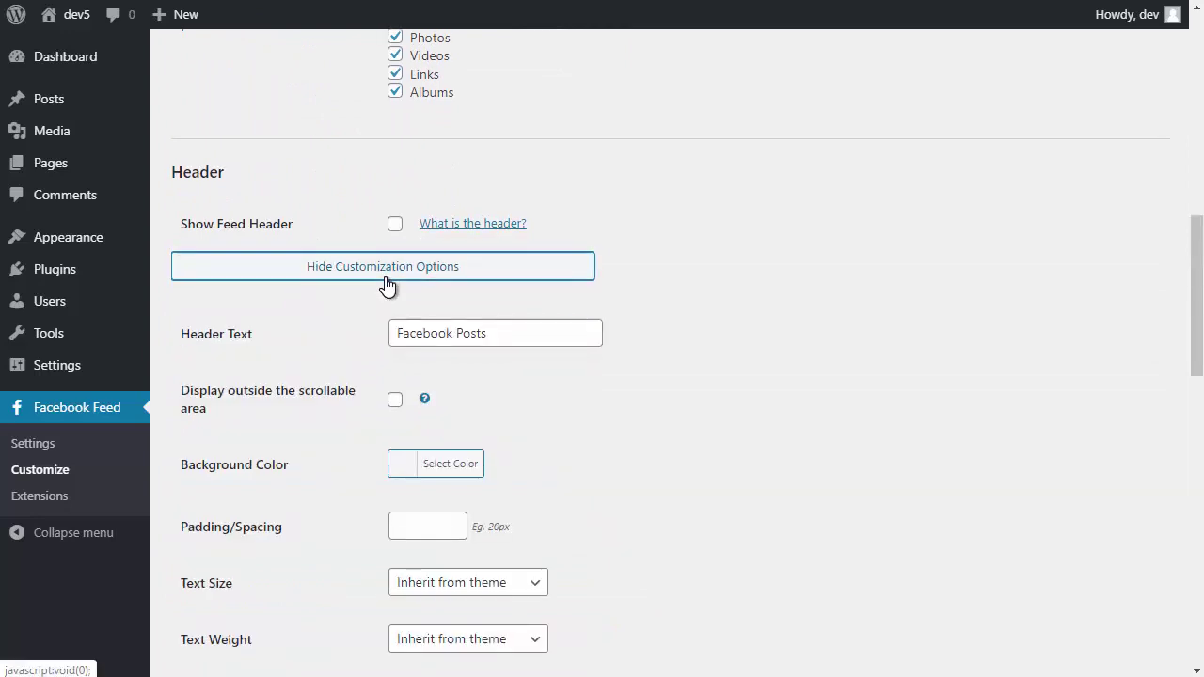
pyautogui.scroll(-3, 385, 285)
pyautogui.scroll(1, 385, 277)
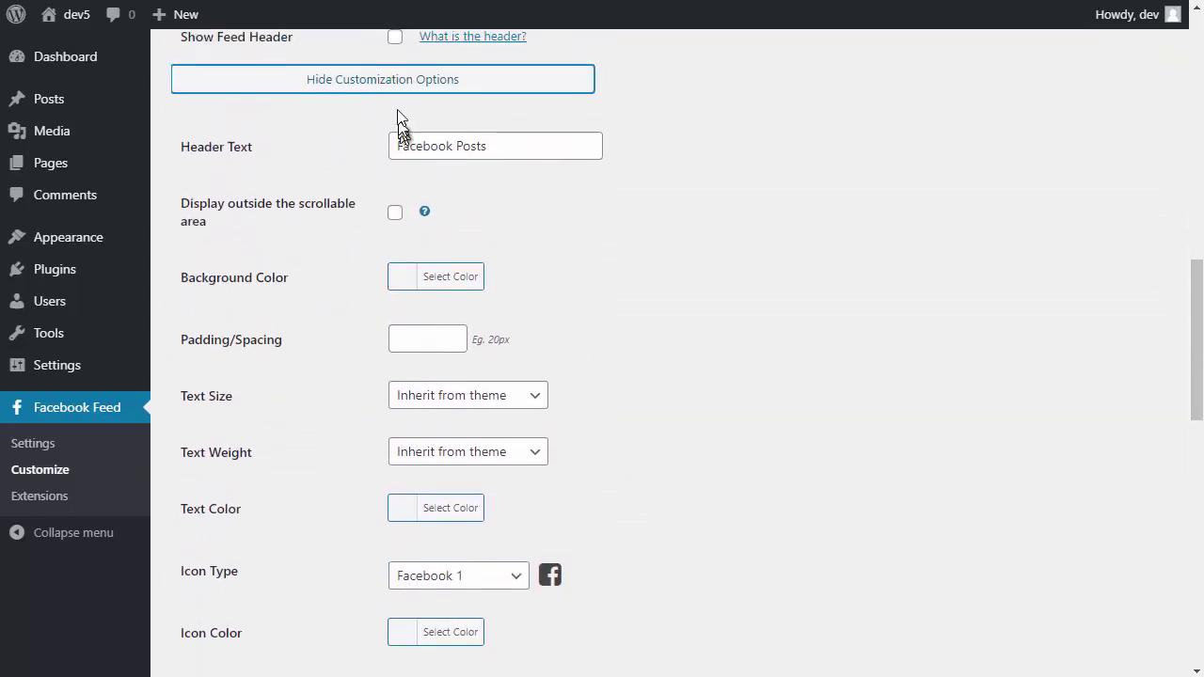
pyautogui.click(393, 85)
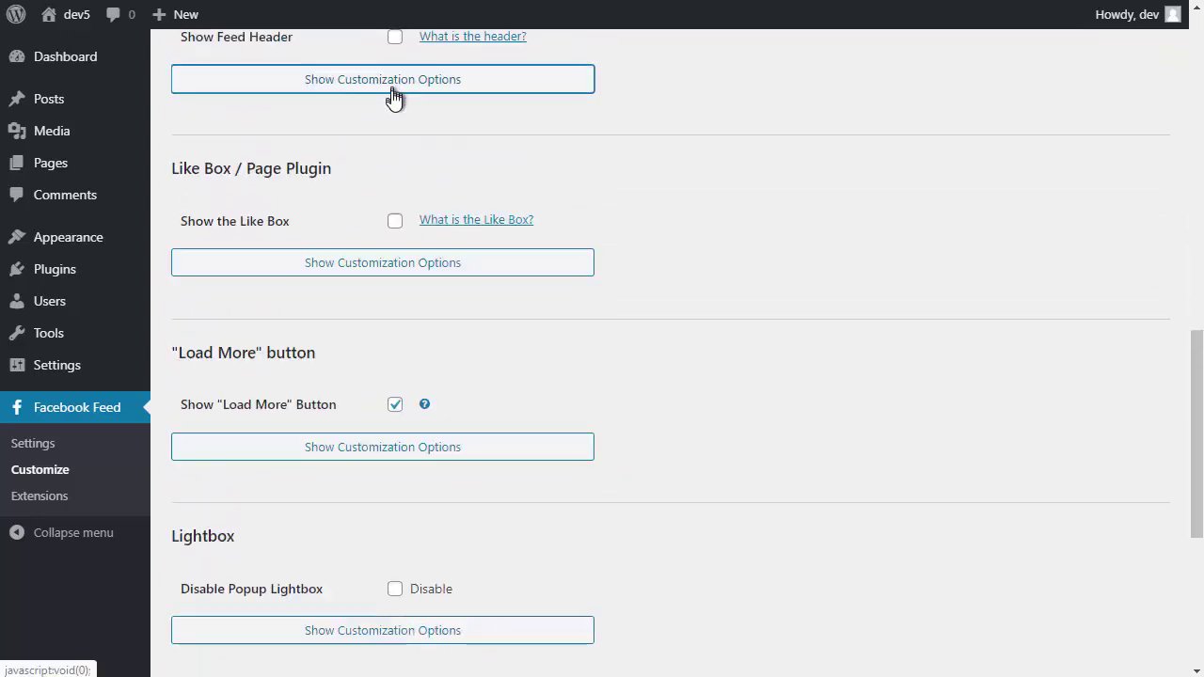
# Review the Like Box, Load More and Lightbox options, then save the General settings
pyautogui.click(398, 262)
pyautogui.scroll(-1, 398, 262)
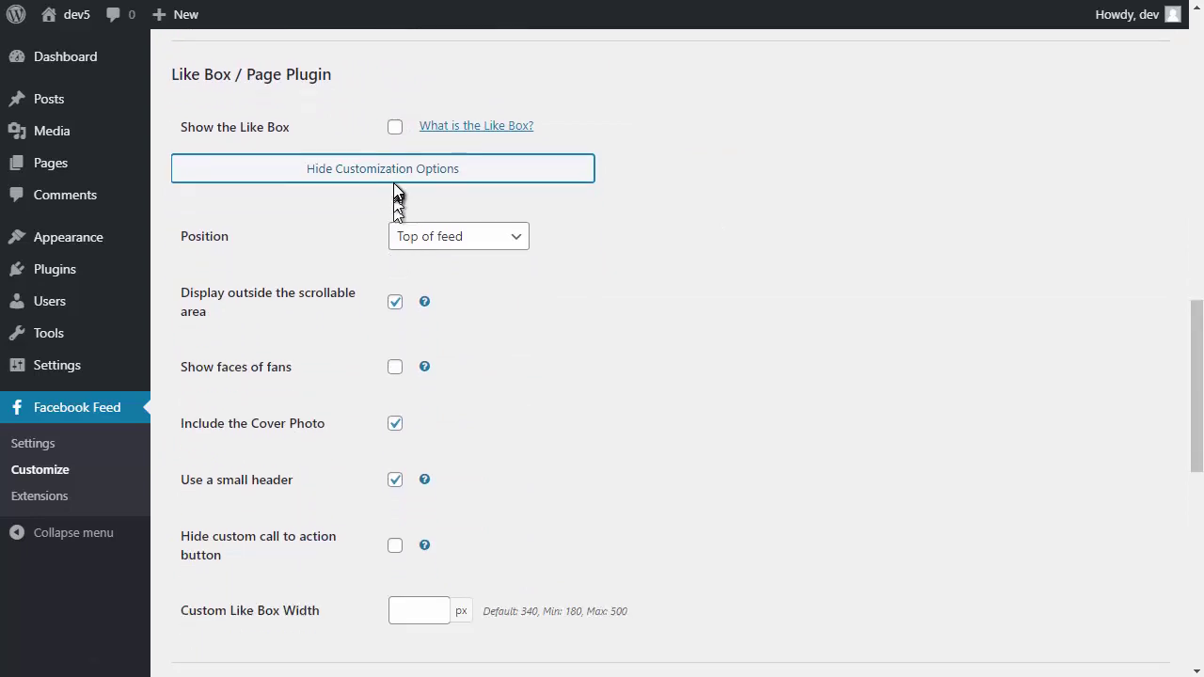
pyautogui.click(395, 178)
pyautogui.click(399, 354)
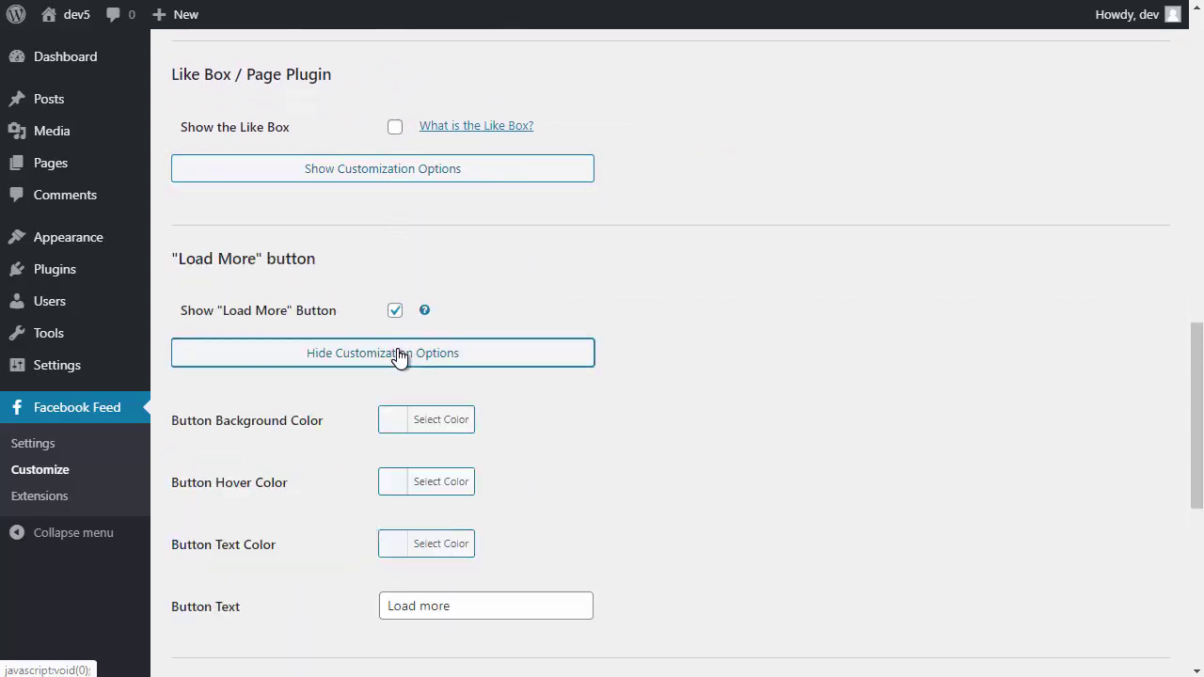
pyautogui.click(399, 353)
pyautogui.scroll(-3, 399, 353)
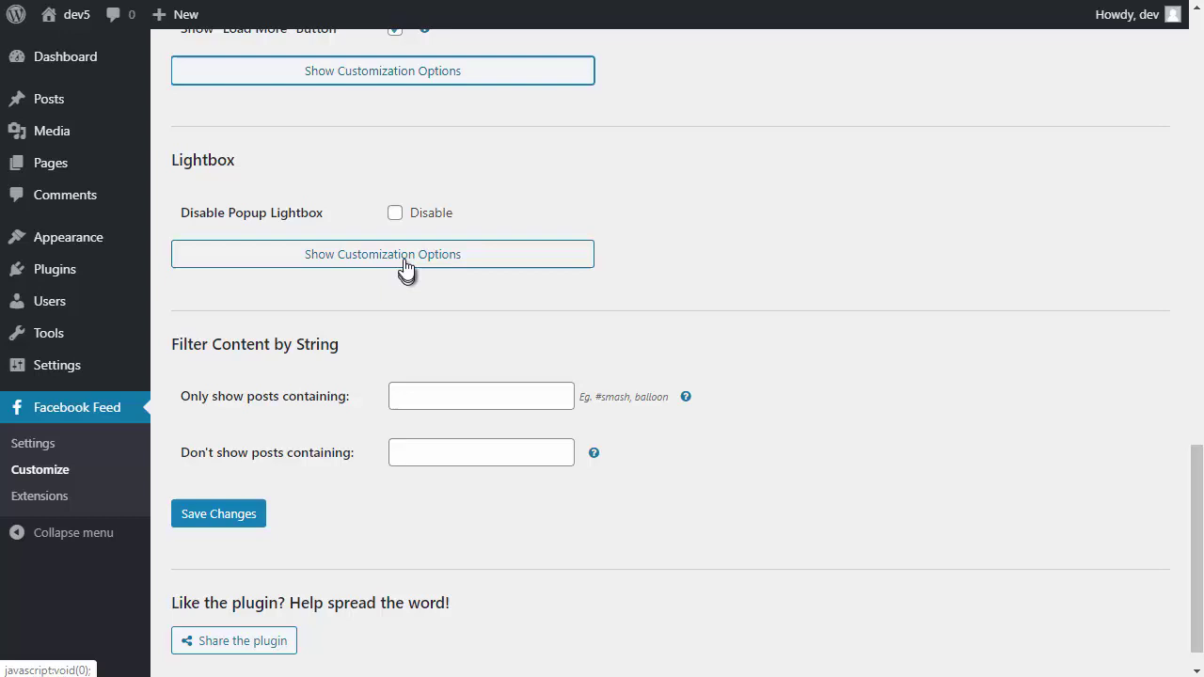
pyautogui.click(406, 261)
pyautogui.click(406, 261)
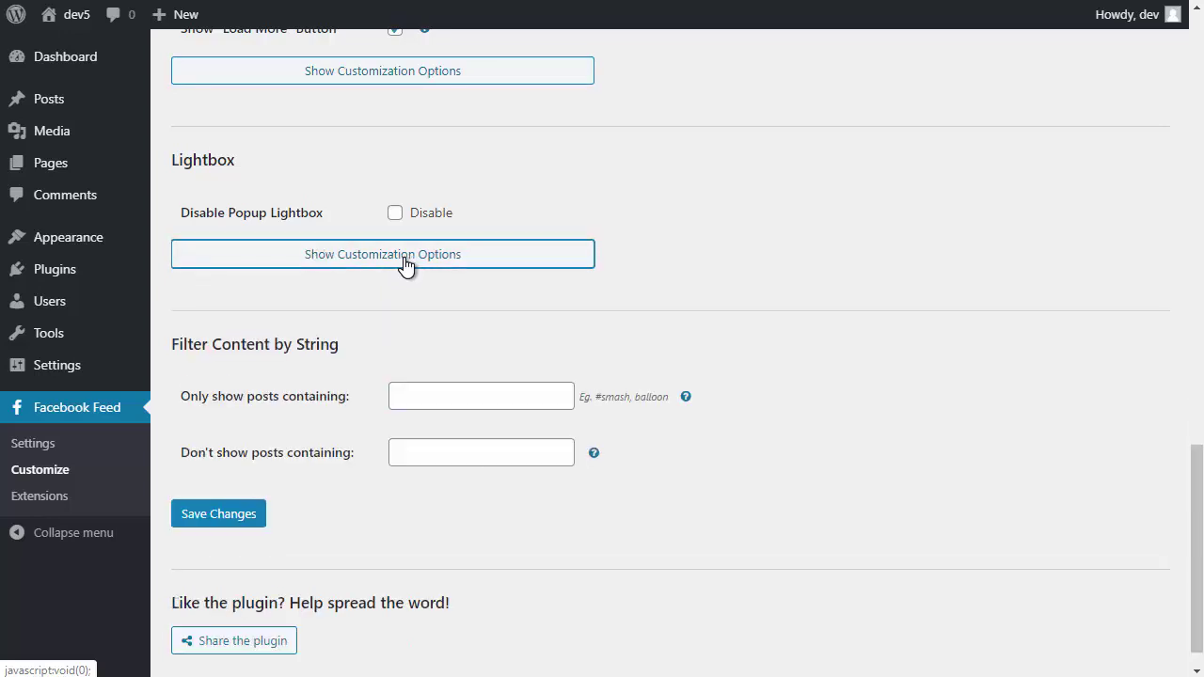
pyautogui.scroll(-1, 405, 267)
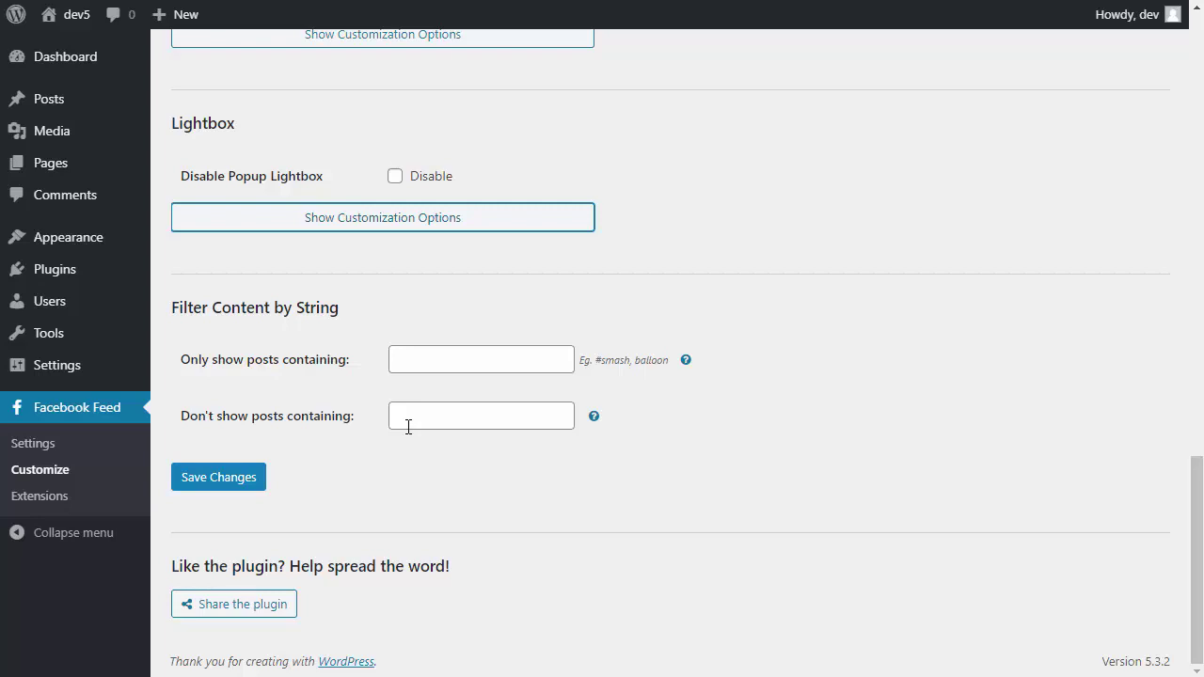
pyautogui.click(254, 477)
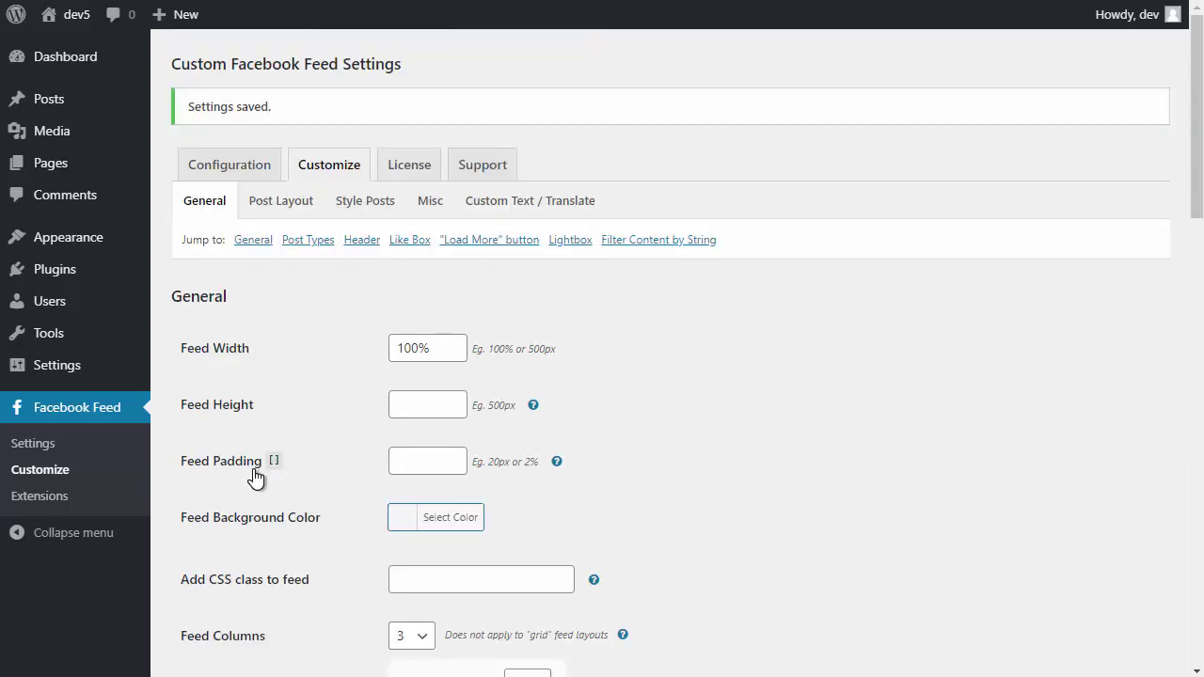
# Show the Post Layout sub-tab and scroll through its layout and Show/Hide options
pyautogui.click(282, 211)
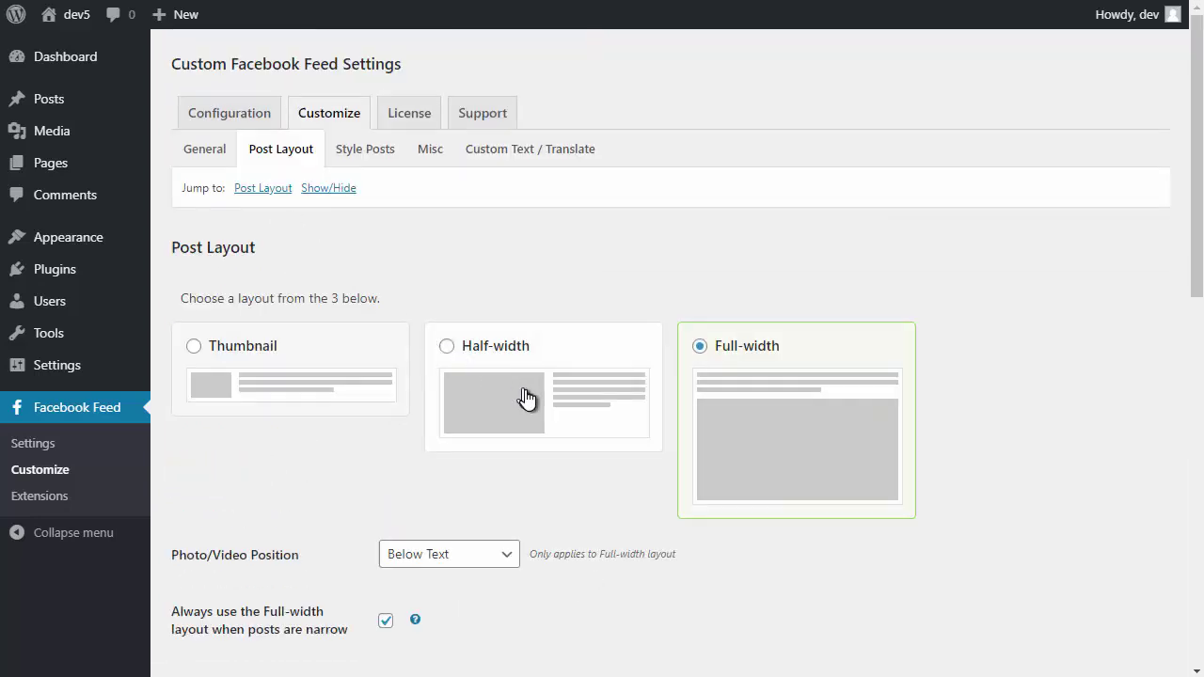
pyautogui.scroll(-7, 321, 387)
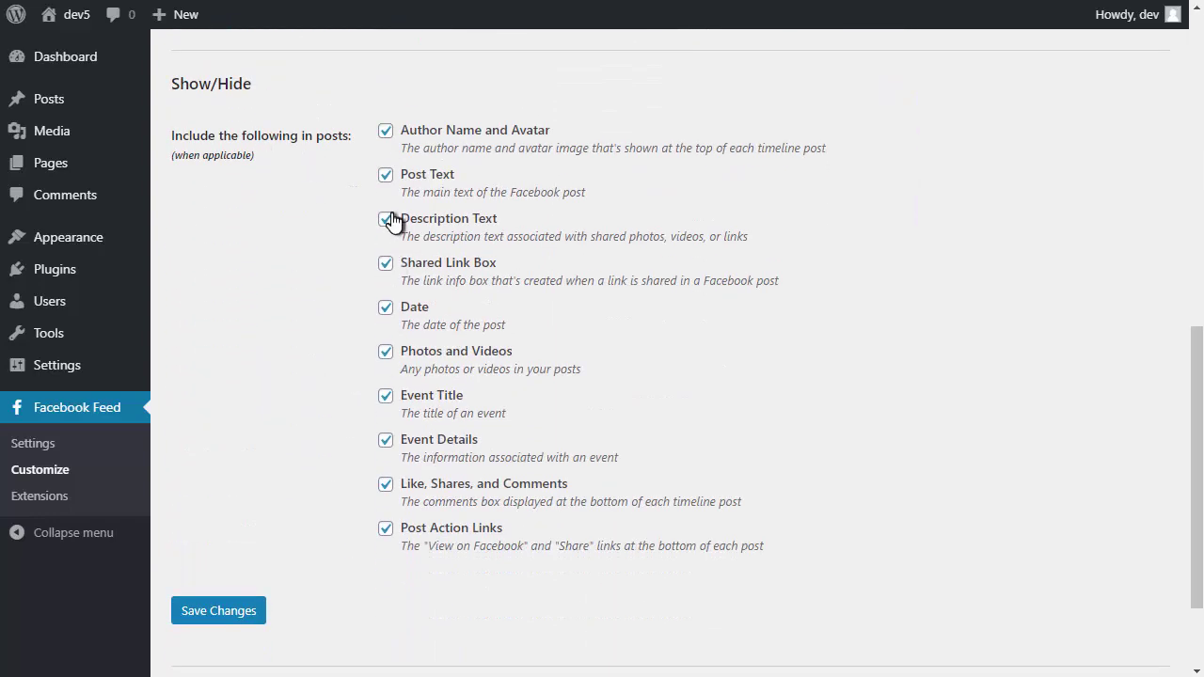
pyautogui.scroll(7, 389, 513)
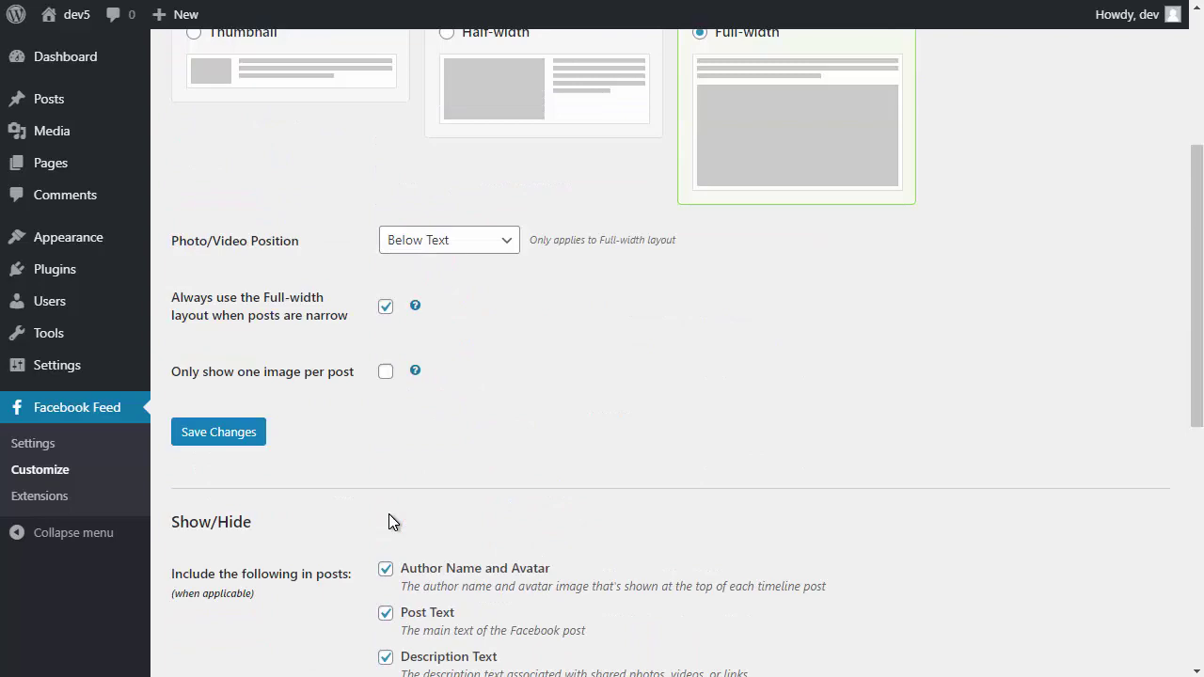
# Switch the feed's post style to Boxed in the Style Posts settings
pyautogui.click(346, 160)
pyautogui.scroll(-2, 346, 160)
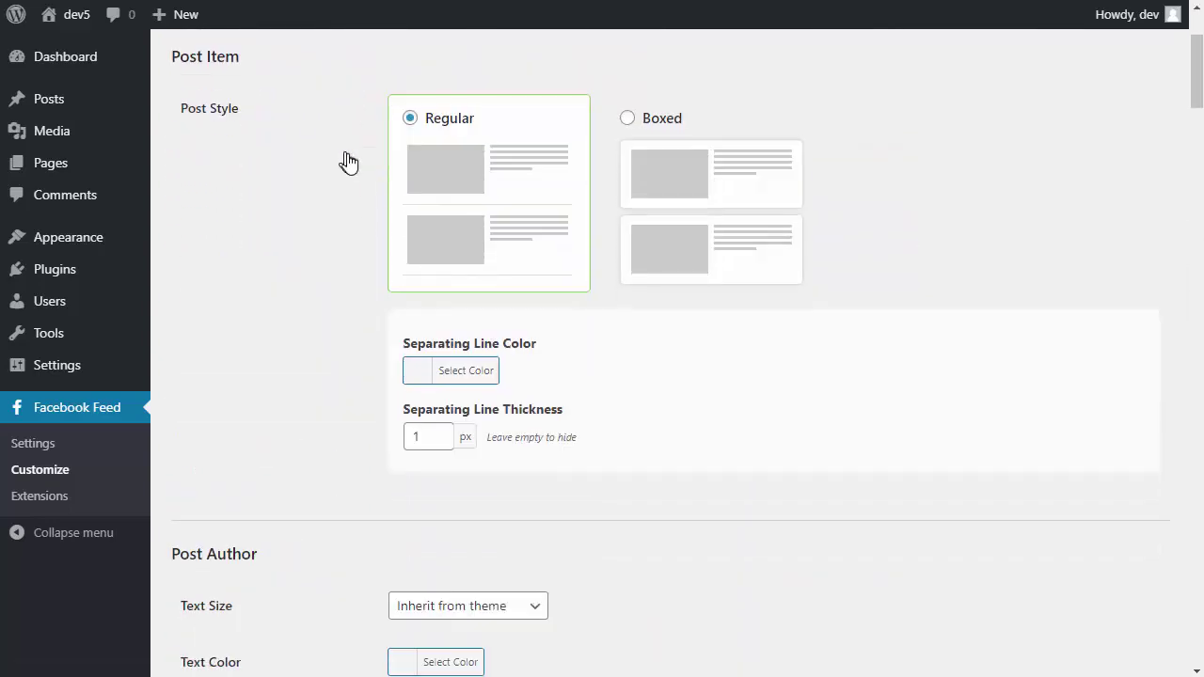
pyautogui.click(742, 233)
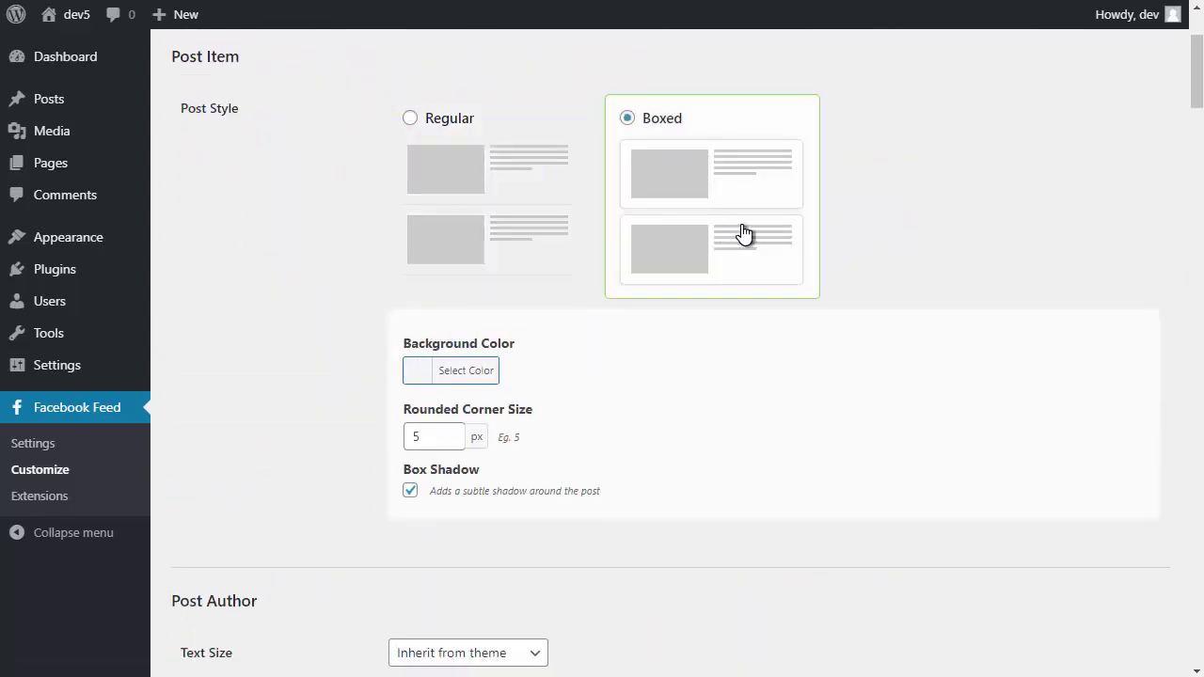
pyautogui.scroll(-7, 742, 233)
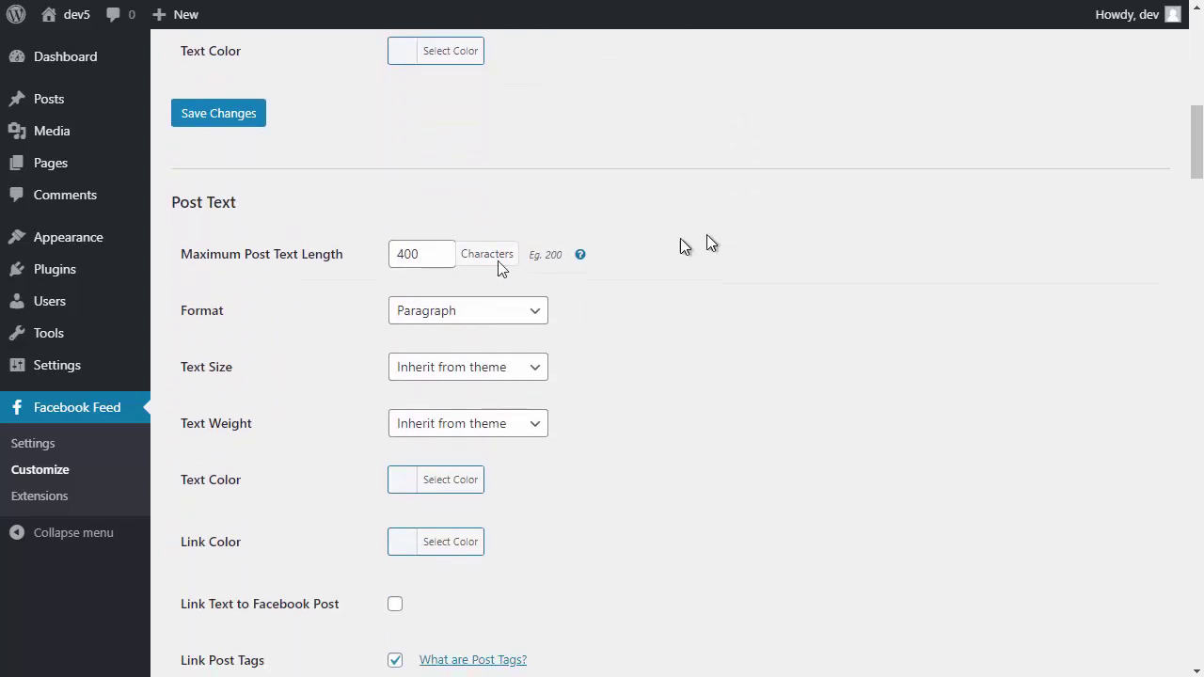
pyautogui.click(327, 283)
# Review the date and link title options, keeping the '2 days ago' format, Paragraph format and default size
pyautogui.scroll(-7, 327, 283)
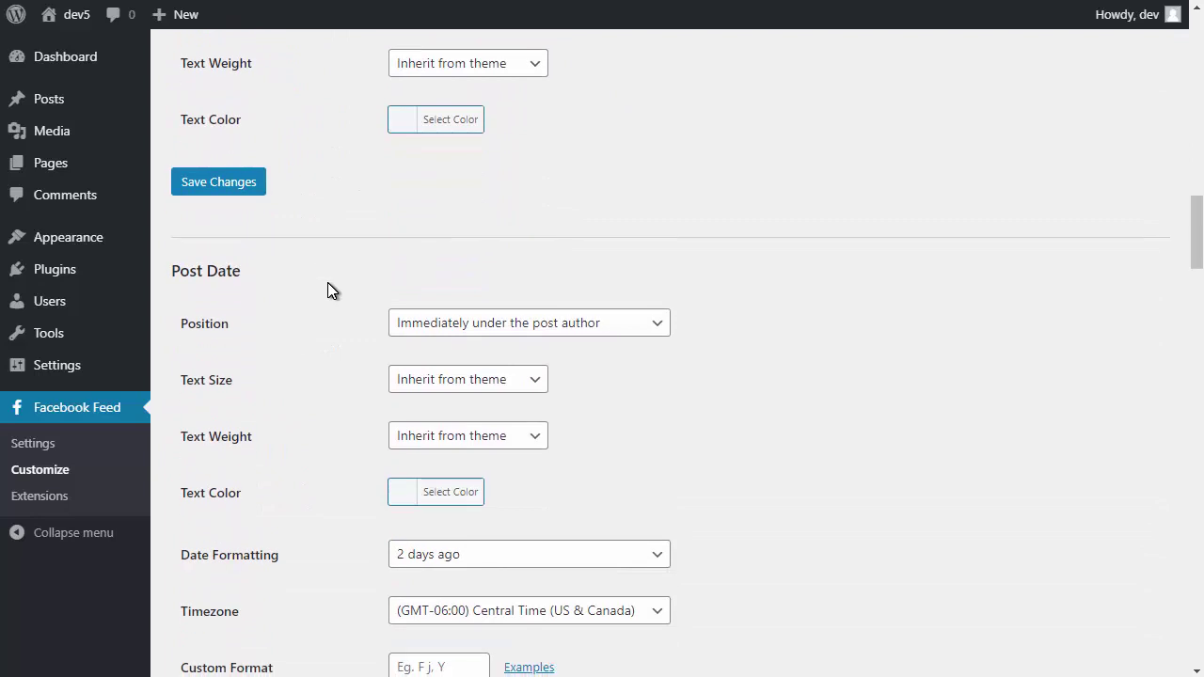
pyautogui.scroll(-2, 327, 291)
pyautogui.click(502, 370)
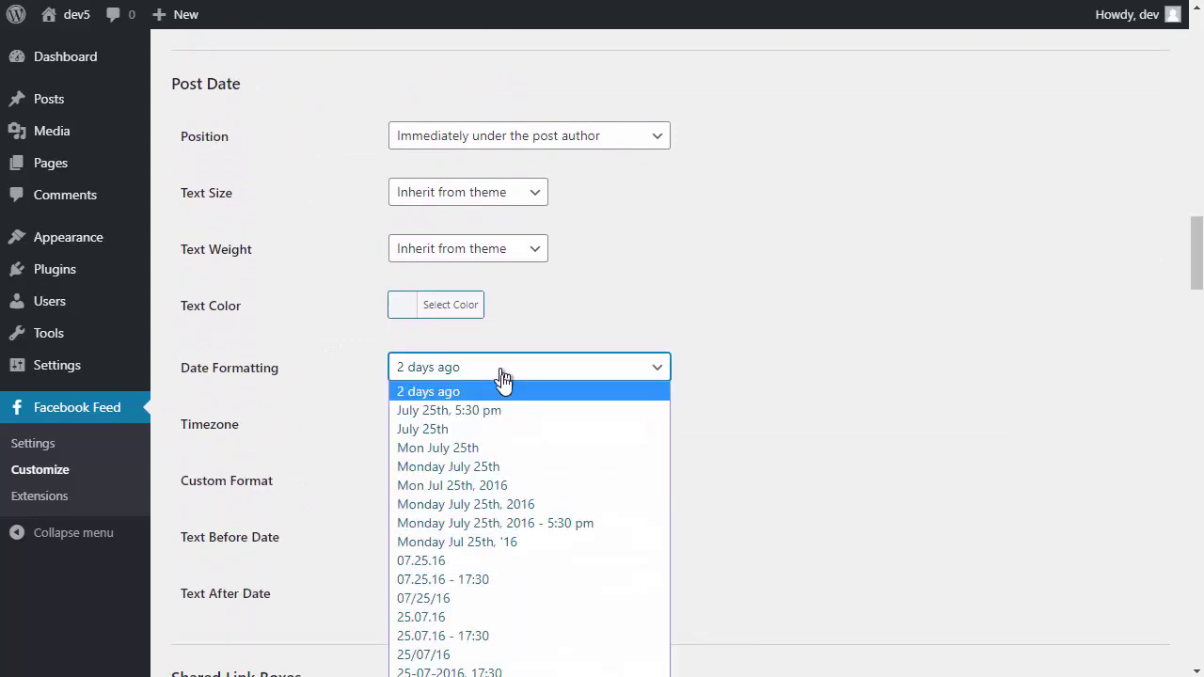
pyautogui.click(681, 462)
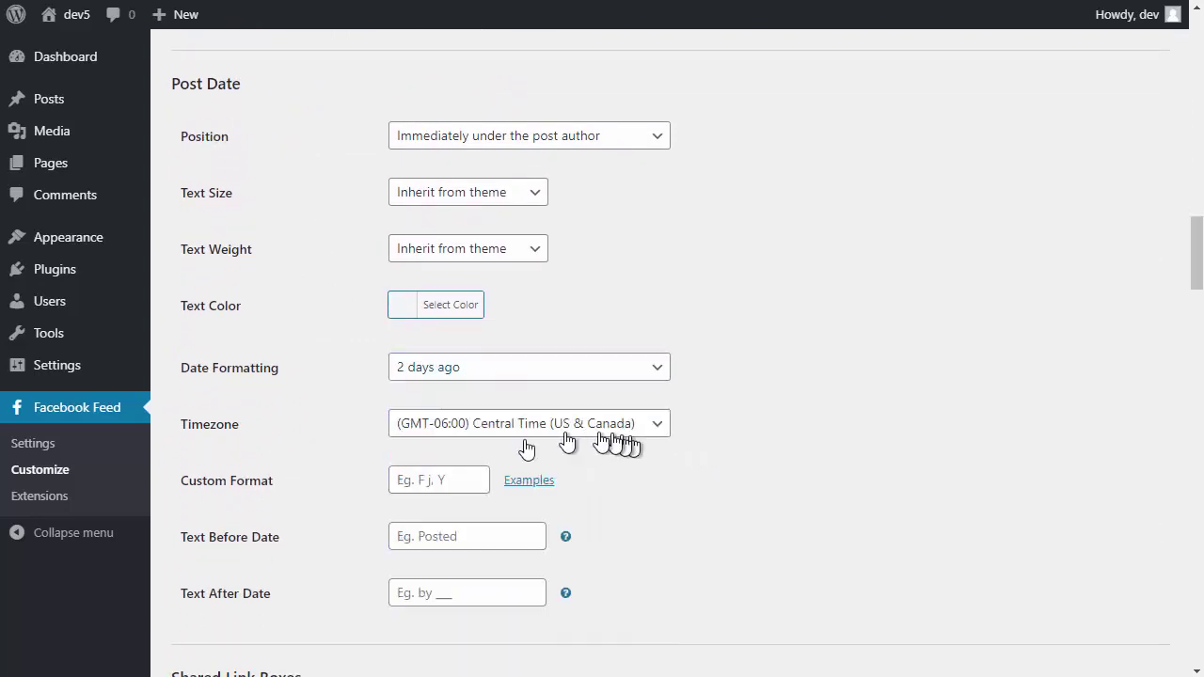
pyautogui.click(477, 476)
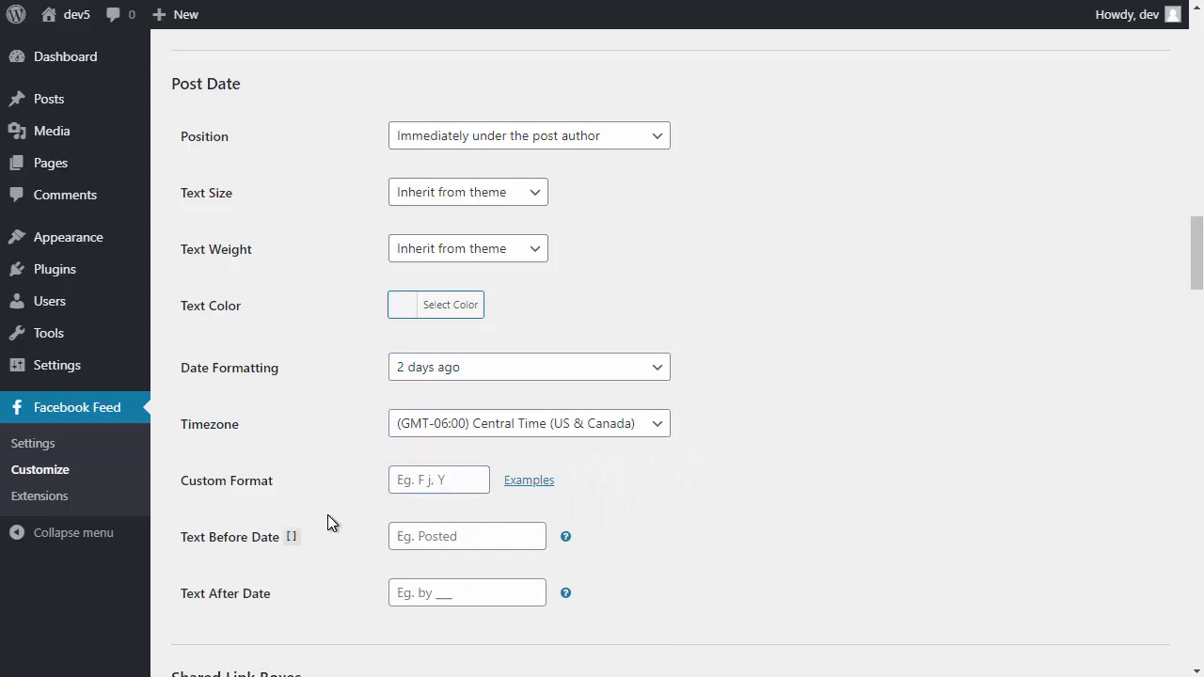
pyautogui.scroll(-8, 327, 514)
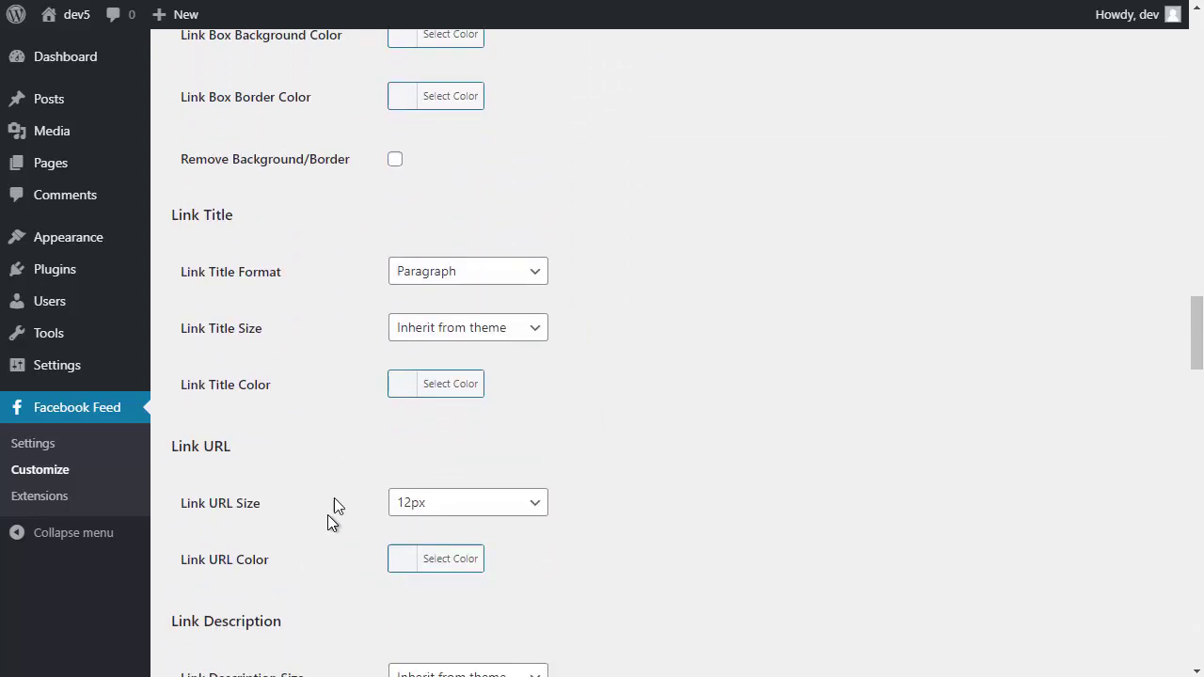
pyautogui.click(499, 280)
pyautogui.click(569, 315)
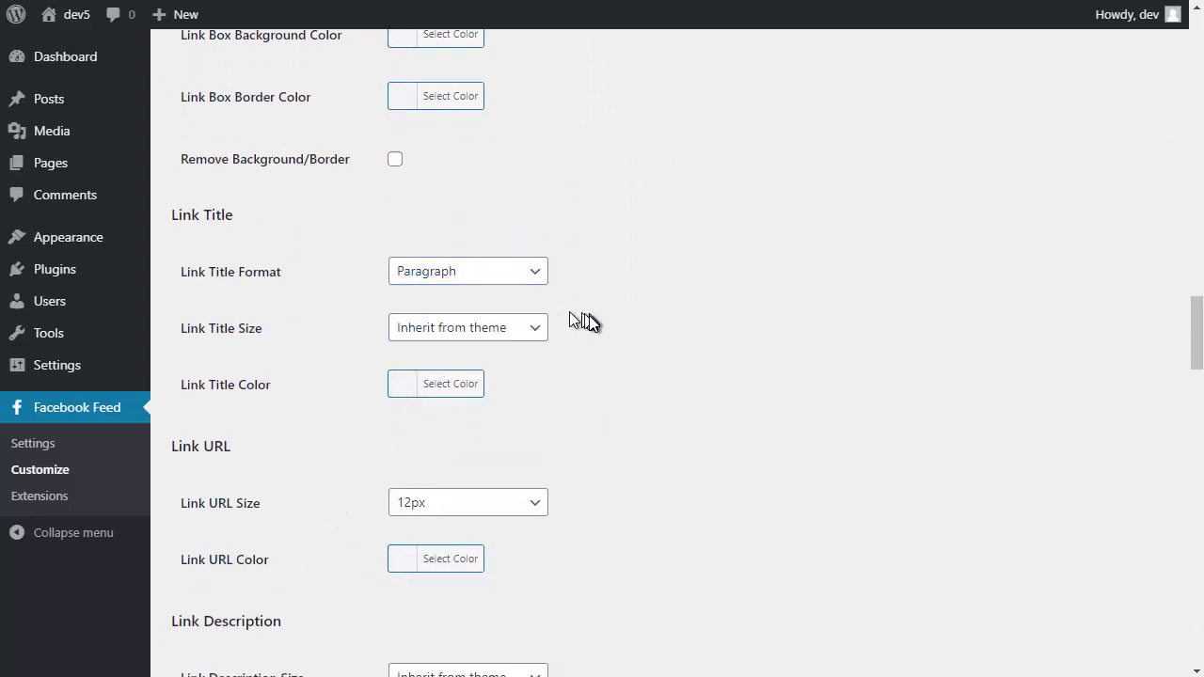
pyautogui.click(522, 334)
pyautogui.click(573, 470)
pyautogui.click(458, 385)
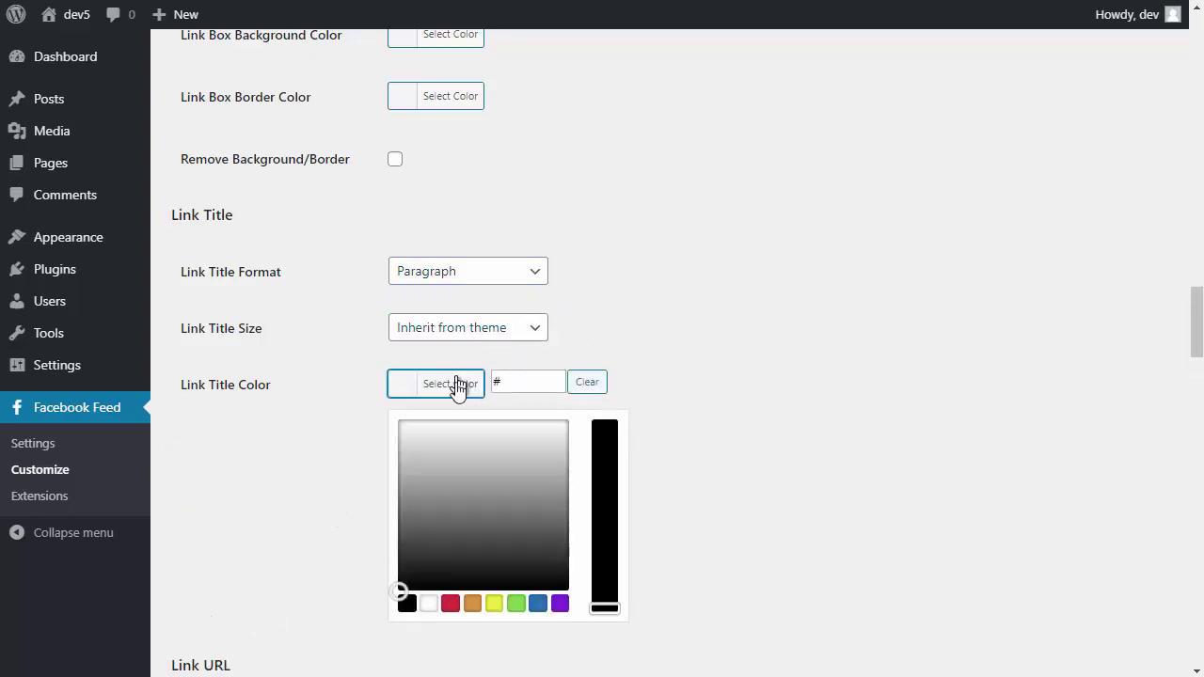
# Save the post styling changes
pyautogui.scroll(-15, 694, 459)
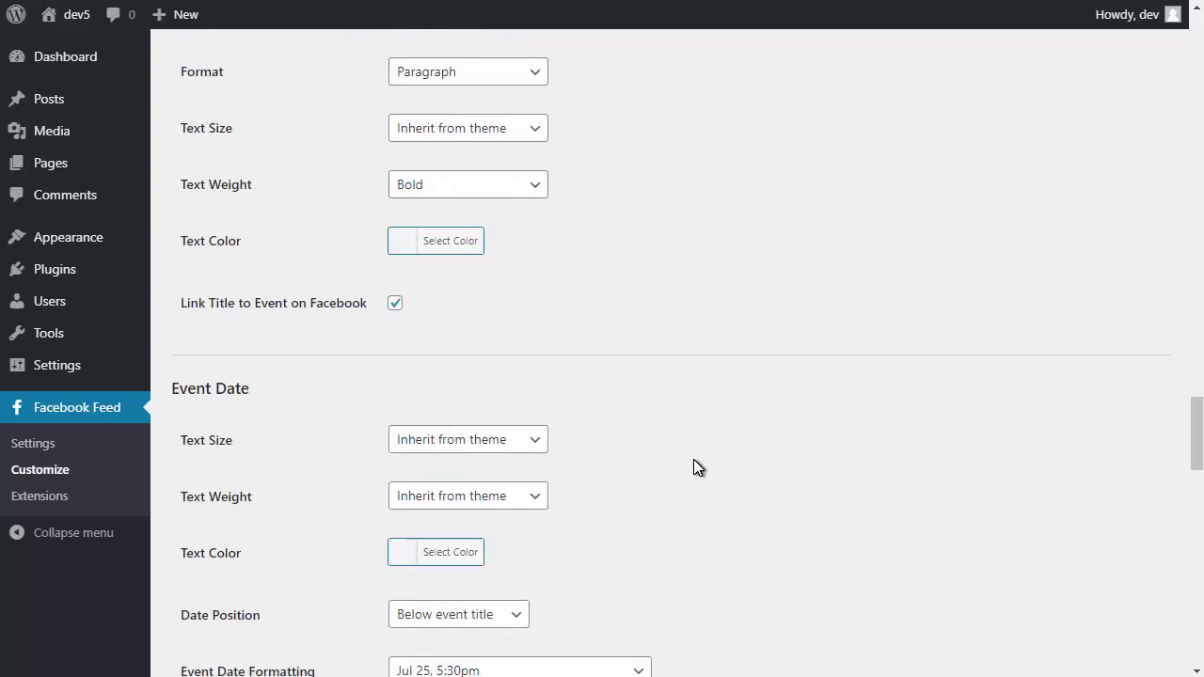
pyautogui.scroll(-5, 694, 467)
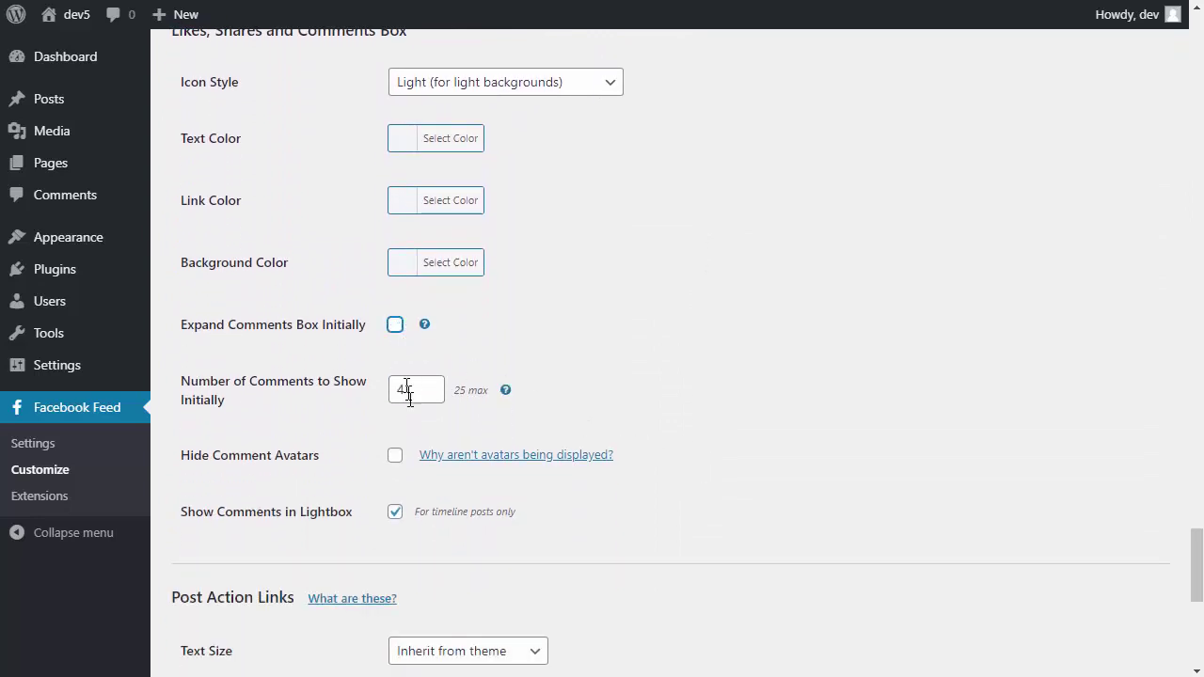
pyautogui.scroll(-6, 423, 458)
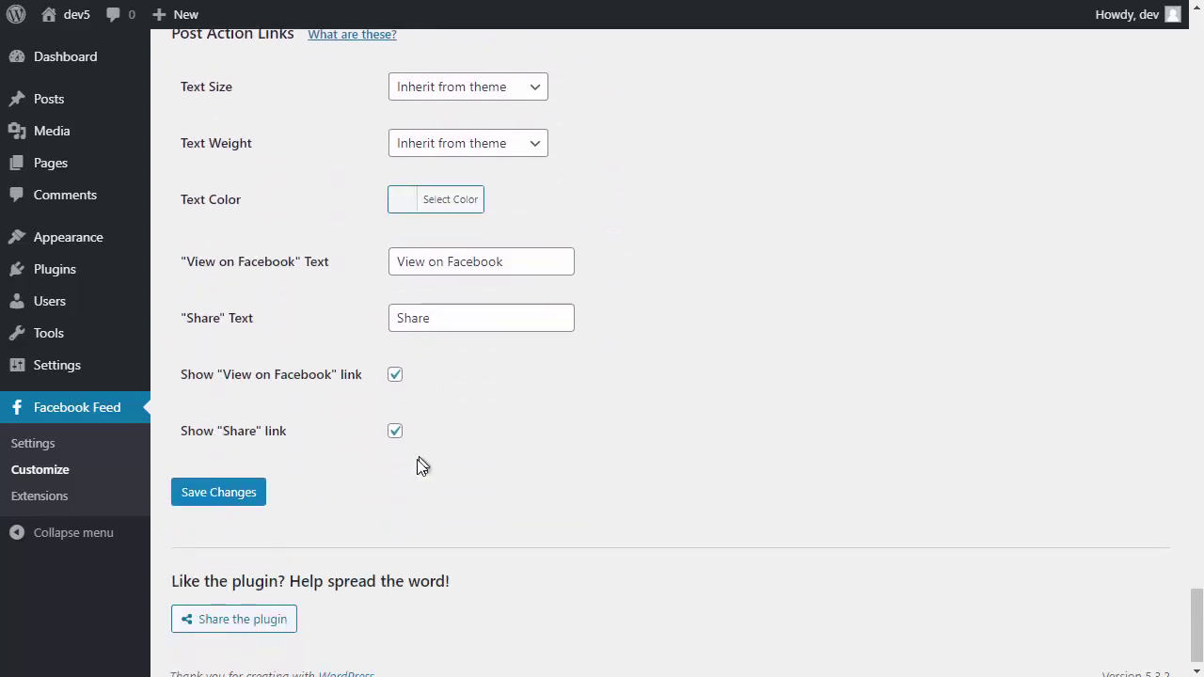
pyautogui.click(219, 492)
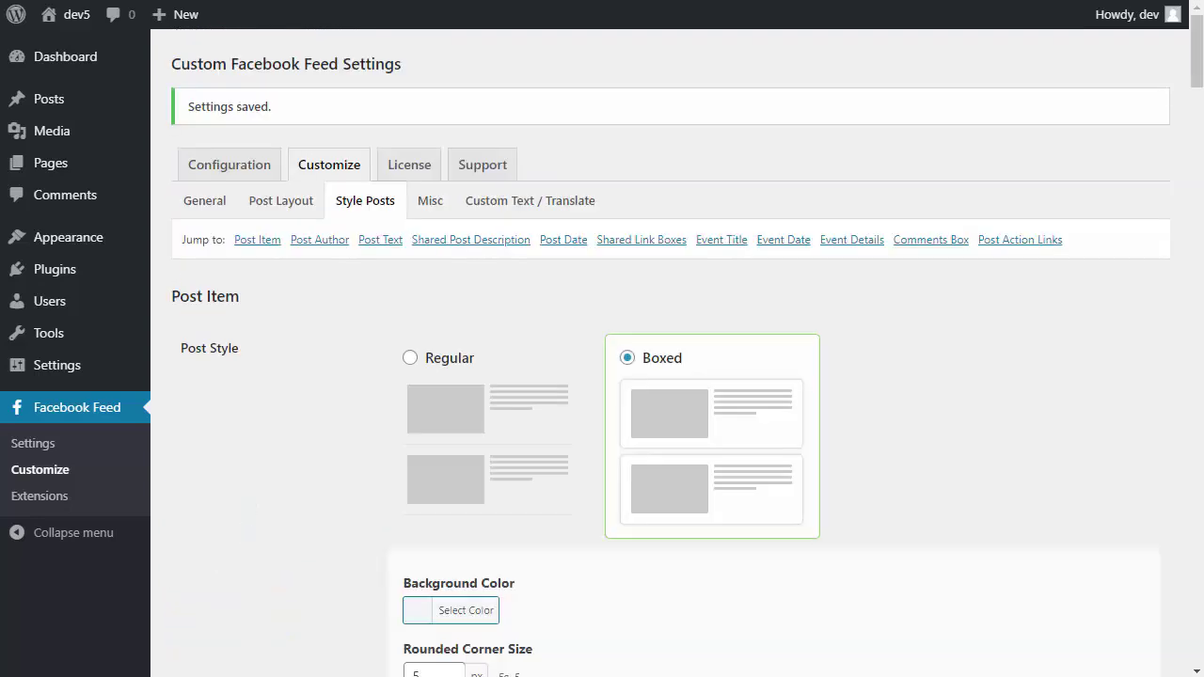
# Look over the Misc tab's empty Custom CSS and Custom JavaScript boxes and its Media settings
pyautogui.click(430, 201)
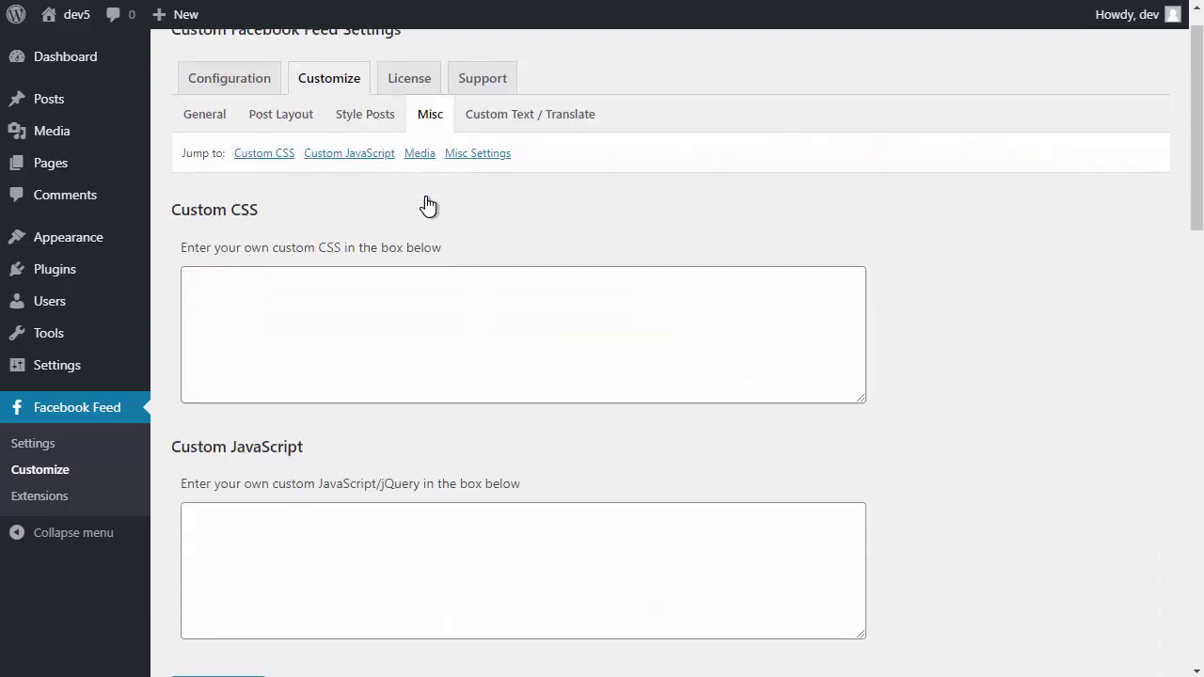
pyautogui.scroll(-1, 423, 226)
pyautogui.click(422, 241)
pyautogui.scroll(-2, 422, 273)
pyautogui.click(409, 399)
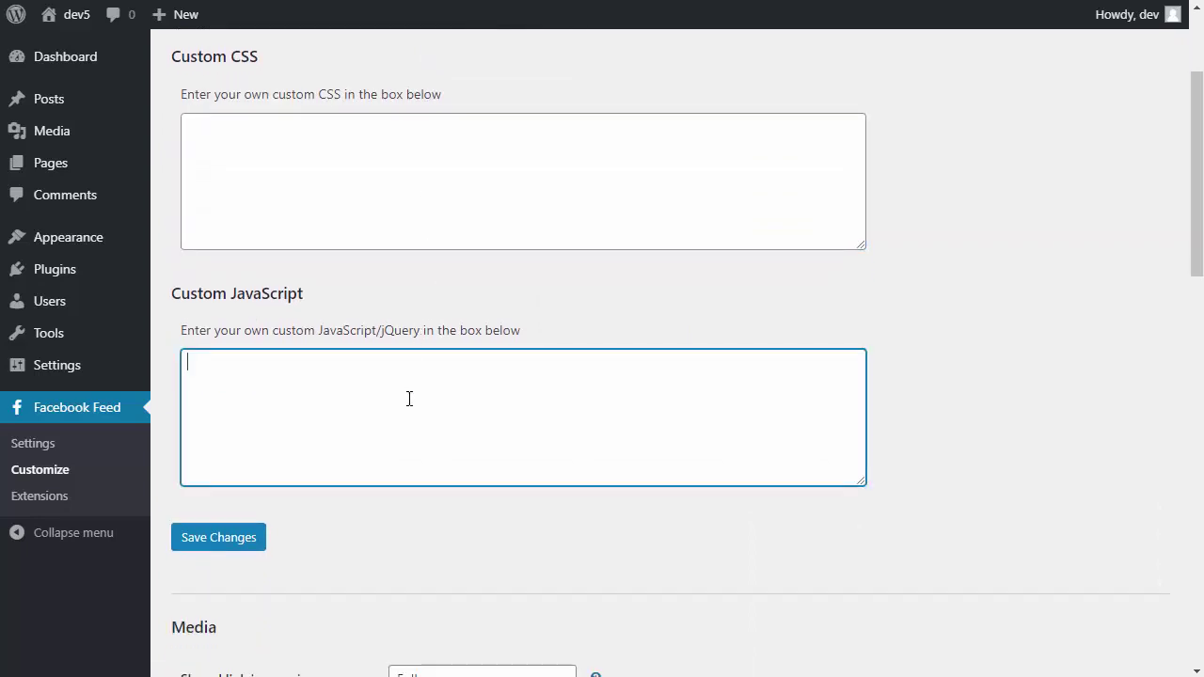
pyautogui.scroll(-4, 409, 399)
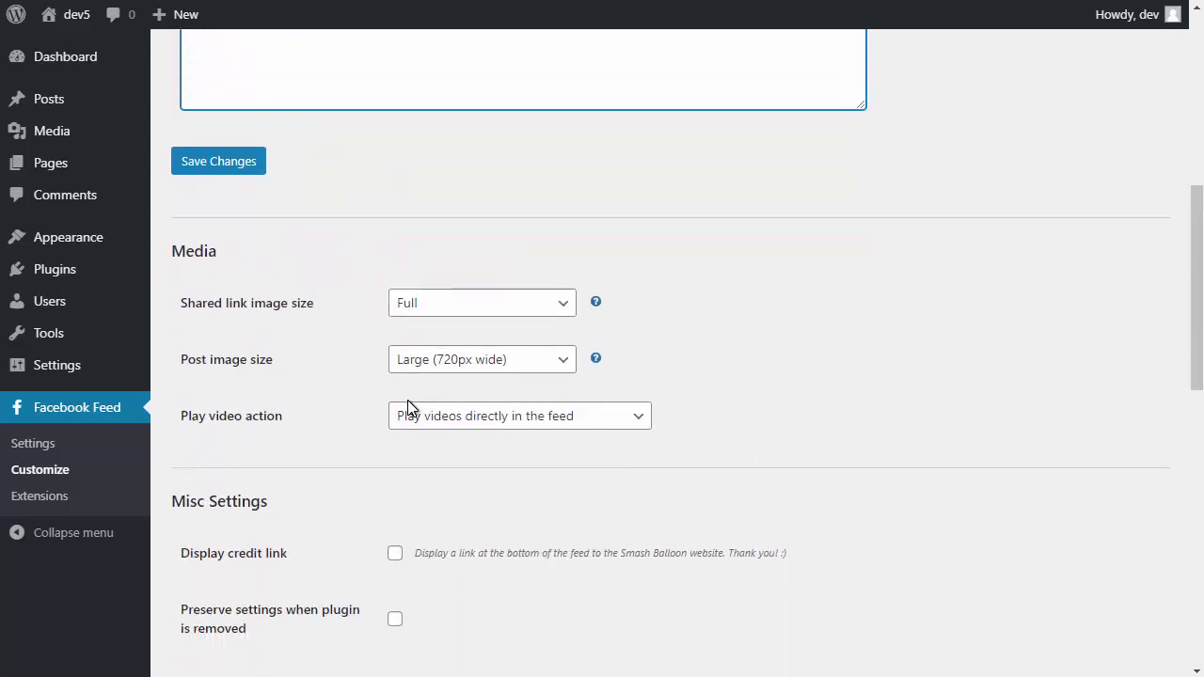
pyautogui.scroll(-9, 363, 428)
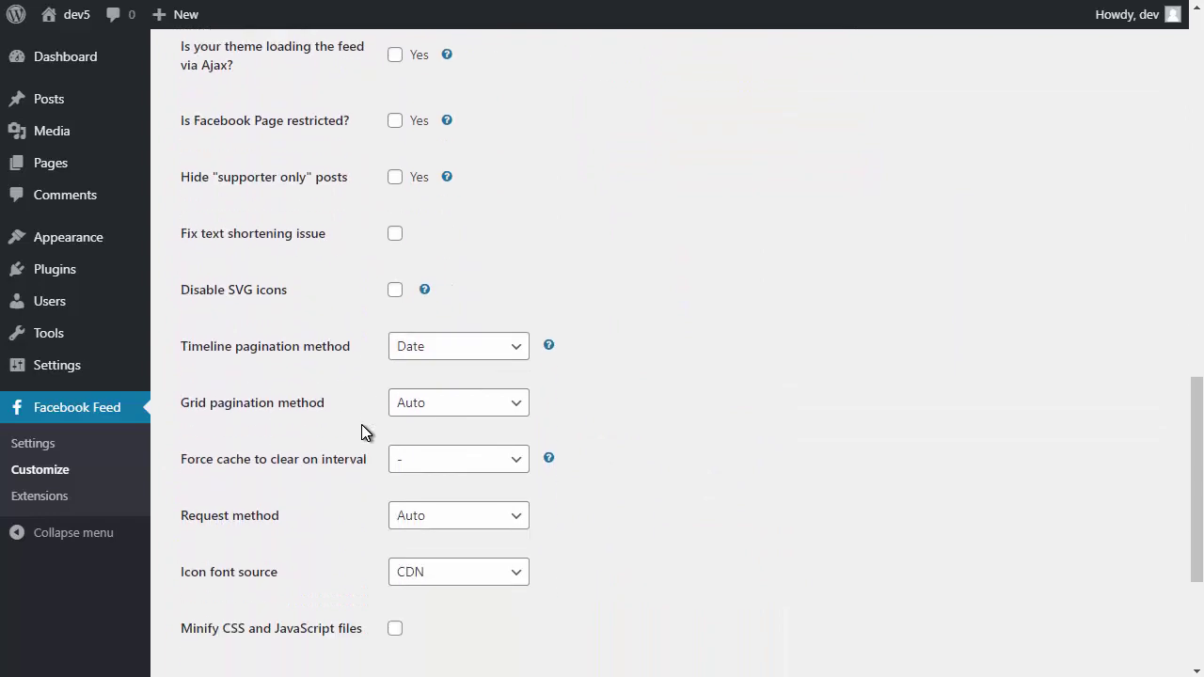
pyautogui.scroll(15, 363, 428)
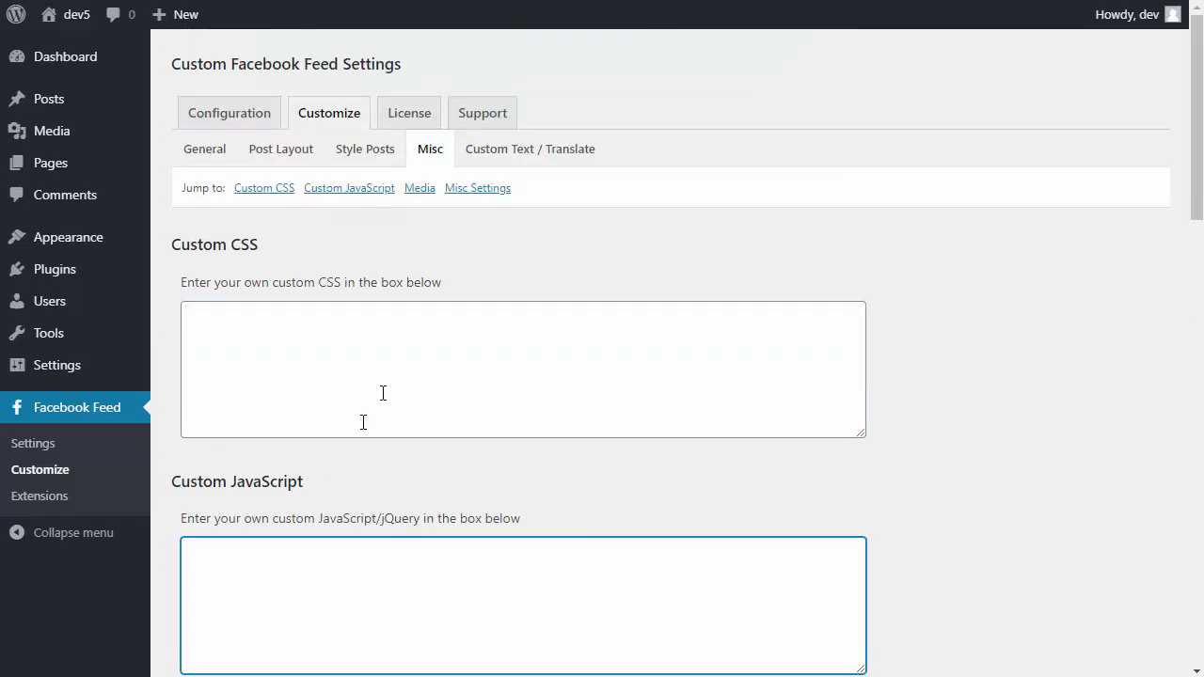
pyautogui.click(532, 151)
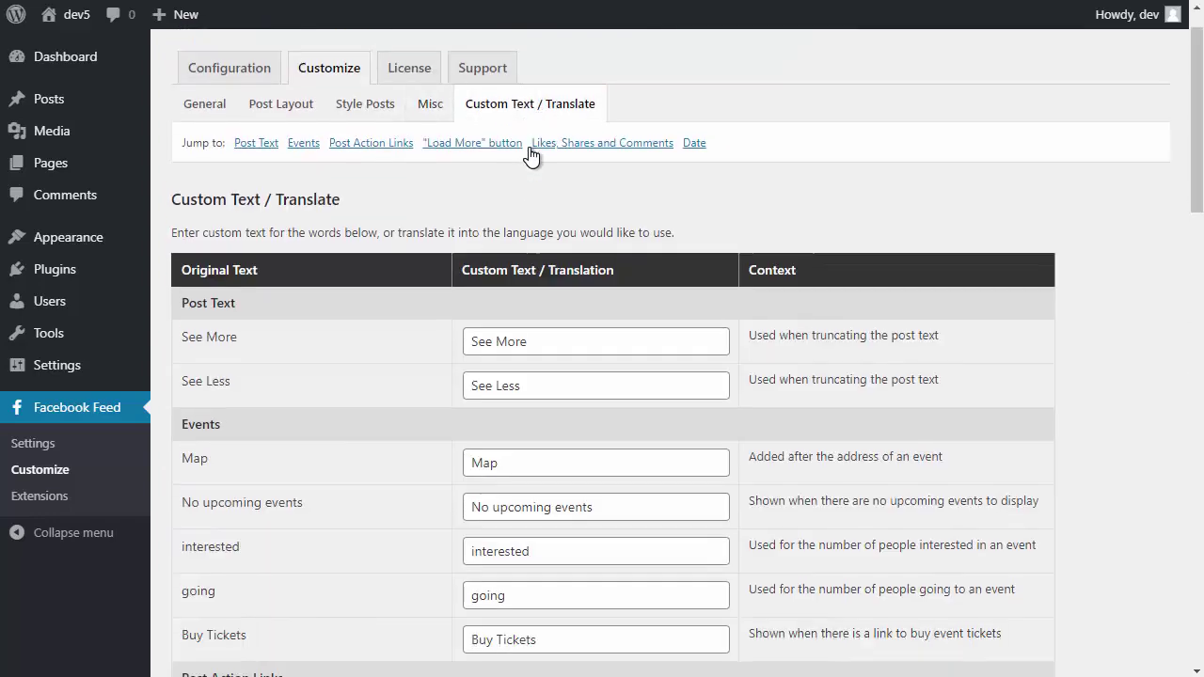
pyautogui.scroll(-3, 532, 157)
pyautogui.scroll(-3, 558, 313)
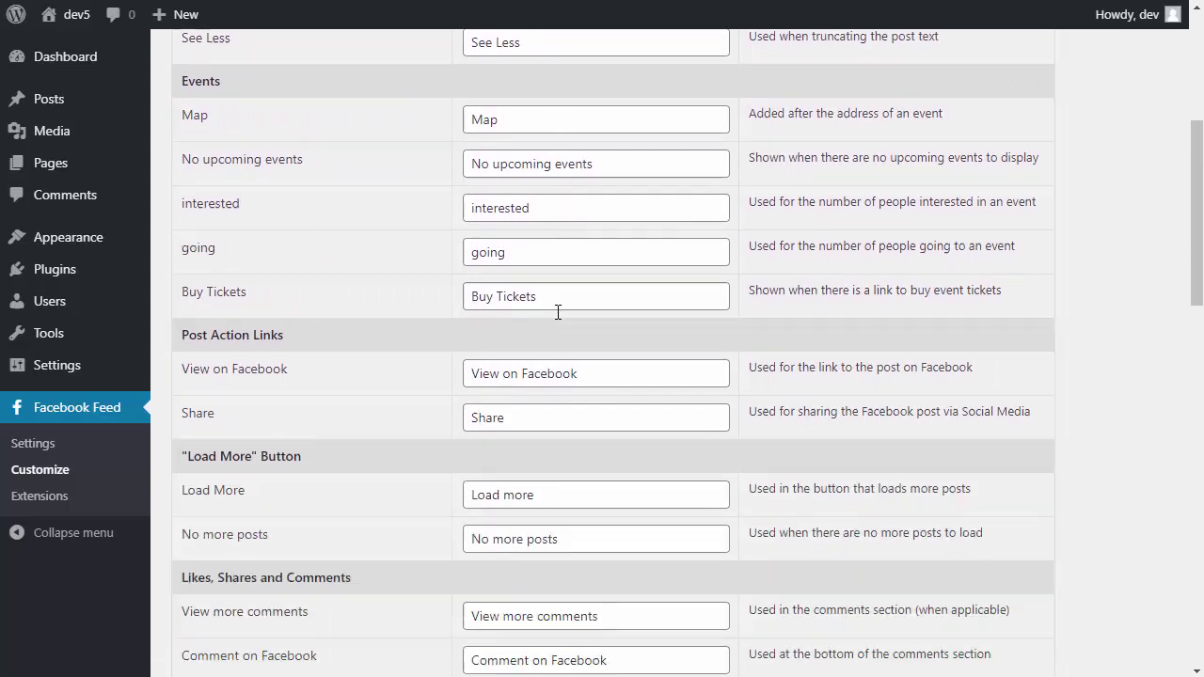
pyautogui.moveTo(582, 298); pyautogui.dragTo(433, 303)
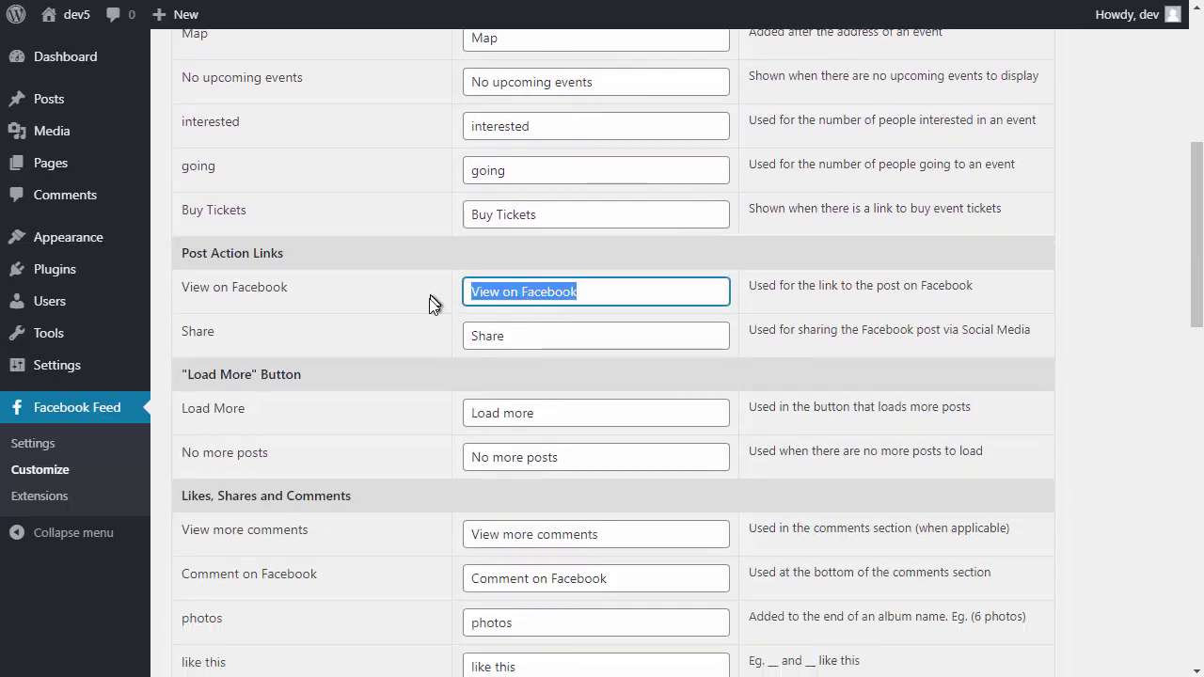
pyautogui.click(427, 345)
pyautogui.scroll(-4, 427, 346)
pyautogui.scroll(9, 427, 346)
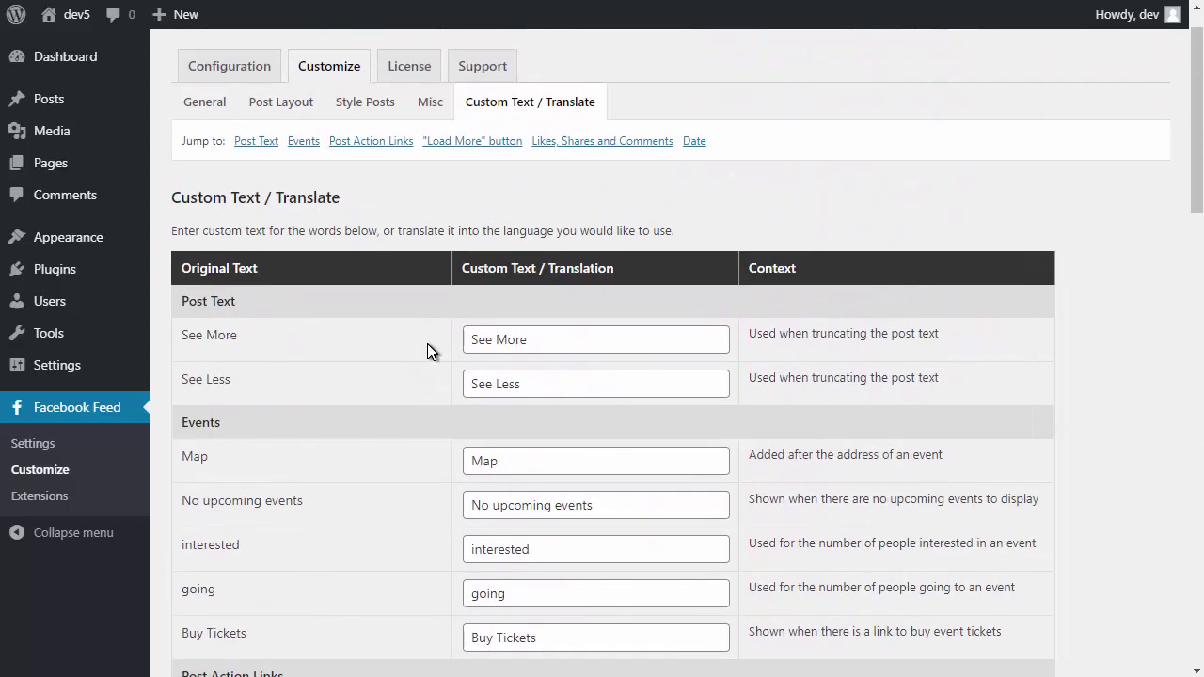
pyautogui.scroll(1, 427, 343)
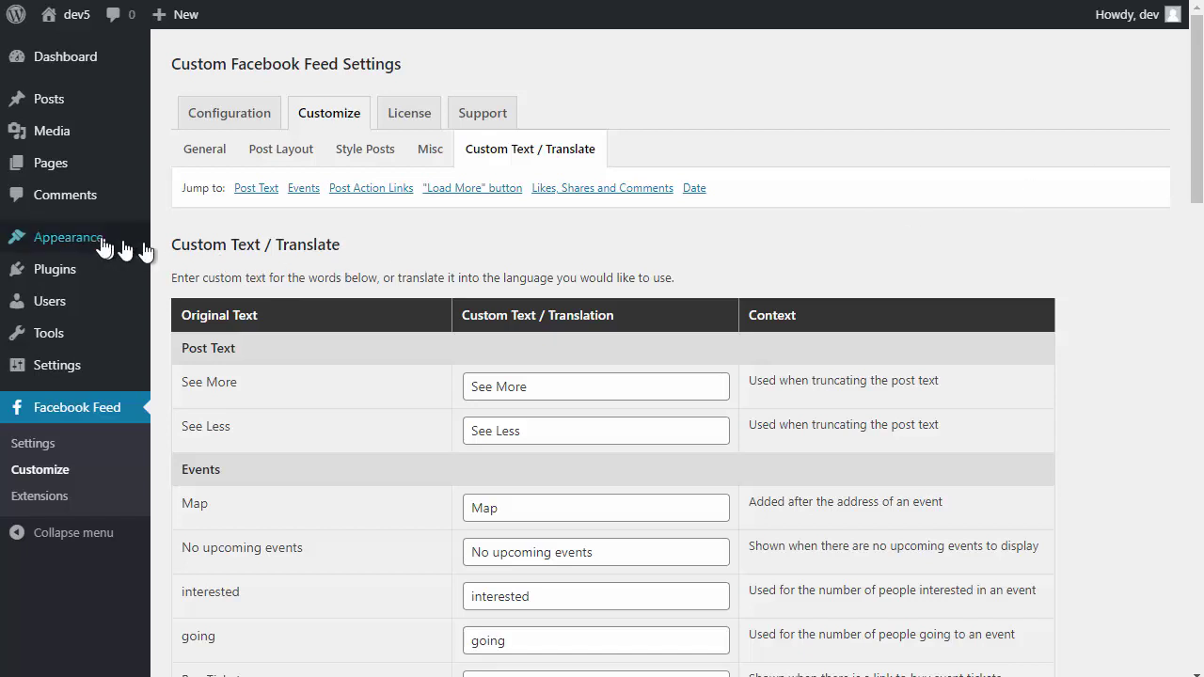
# Replace the Main Sidebar Text widget's shortcode with the natgeo type=photos shortcode and save the widget
pyautogui.moveTo(113, 237)
pyautogui.click(187, 293)
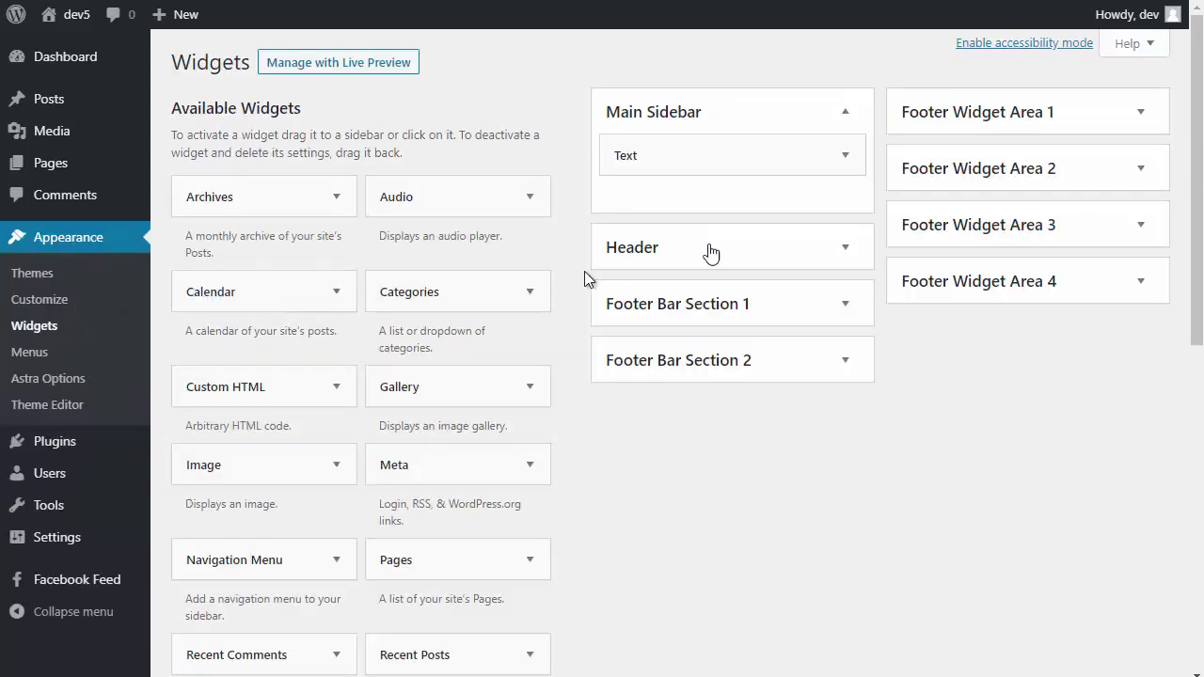
pyautogui.click(845, 158)
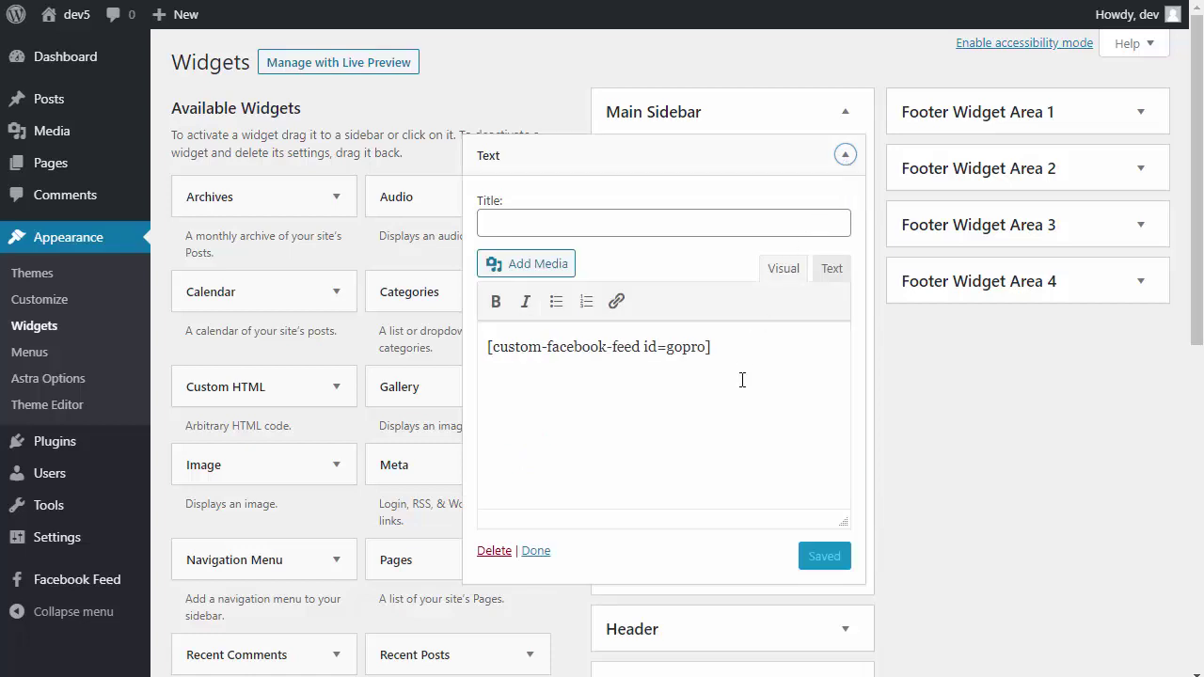
pyautogui.hotkey('ctrl', 'a')
pyautogui.write('[custom-facebook-feed id=natgeo type=photos height=600px bgcolor=fff num=50 cols=1 include=likebox]')
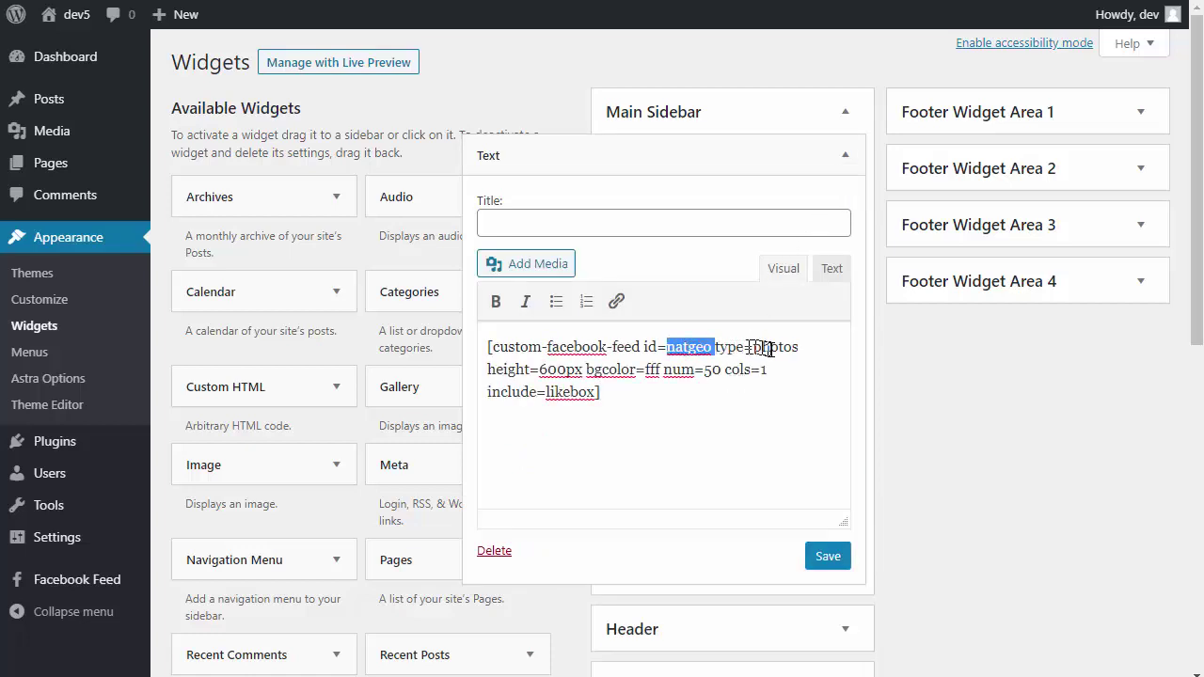
pyautogui.doubleClick(771, 348)
pyautogui.moveTo(602, 391); pyautogui.dragTo(486, 373)
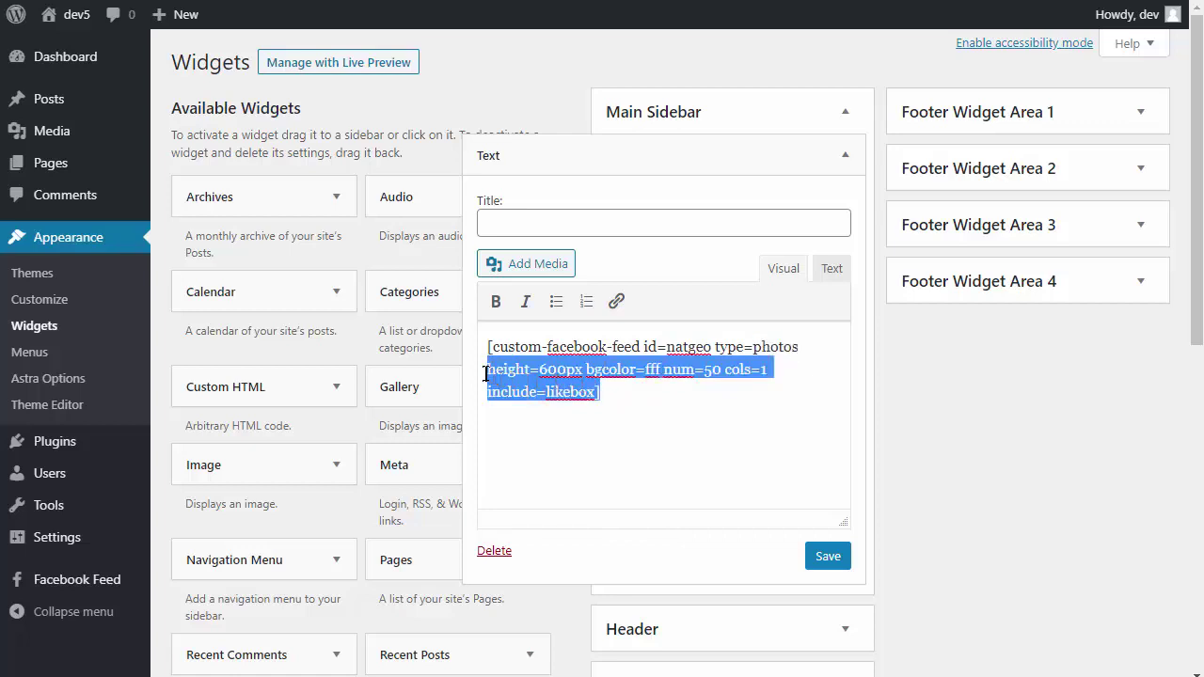
pyautogui.click(664, 406)
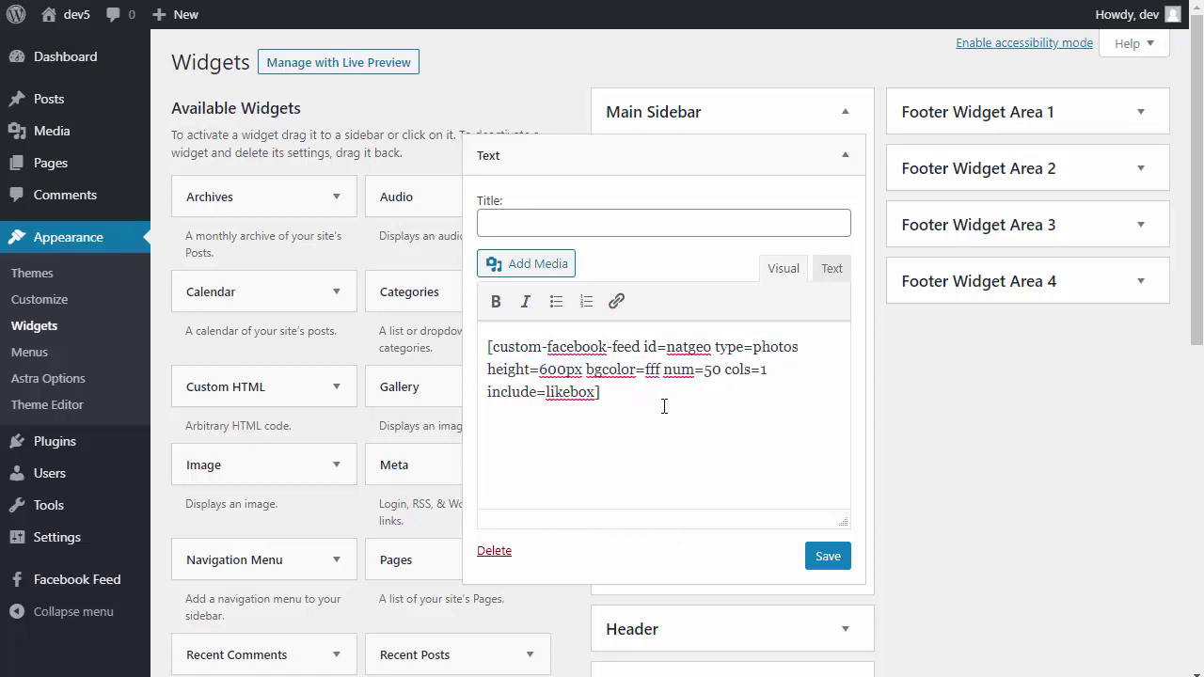
pyautogui.click(838, 558)
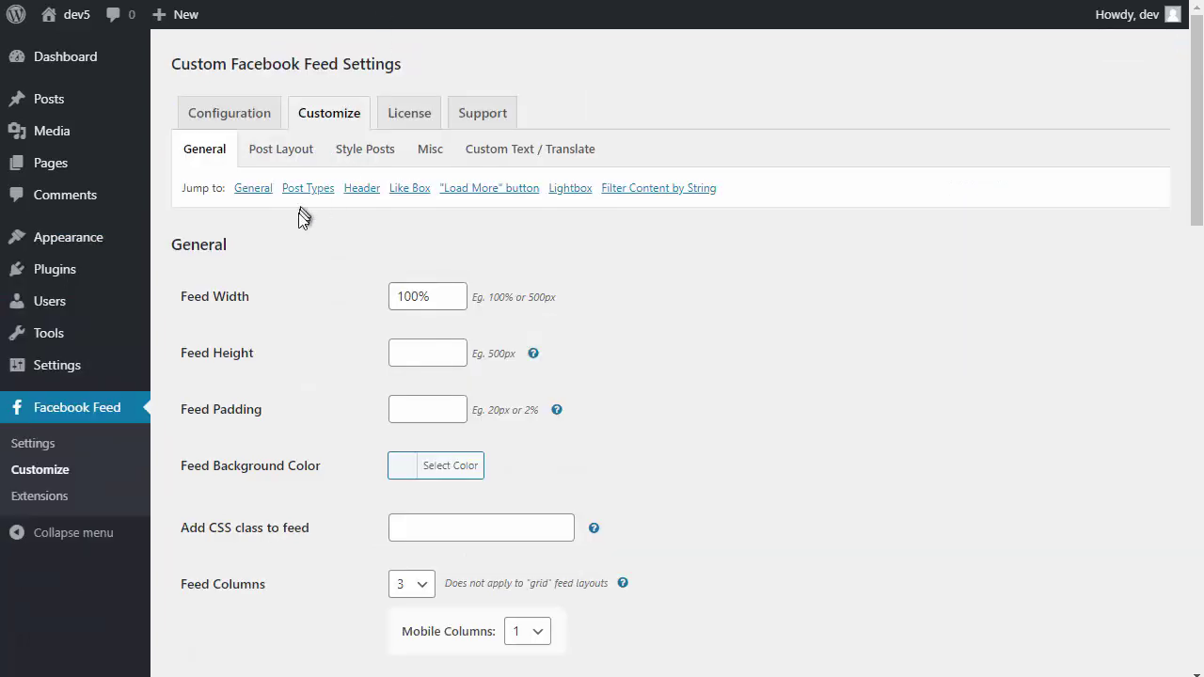
# Check the Feed Width shortcode example and add a new Text widget to the Main Sidebar
pyautogui.click(240, 306)
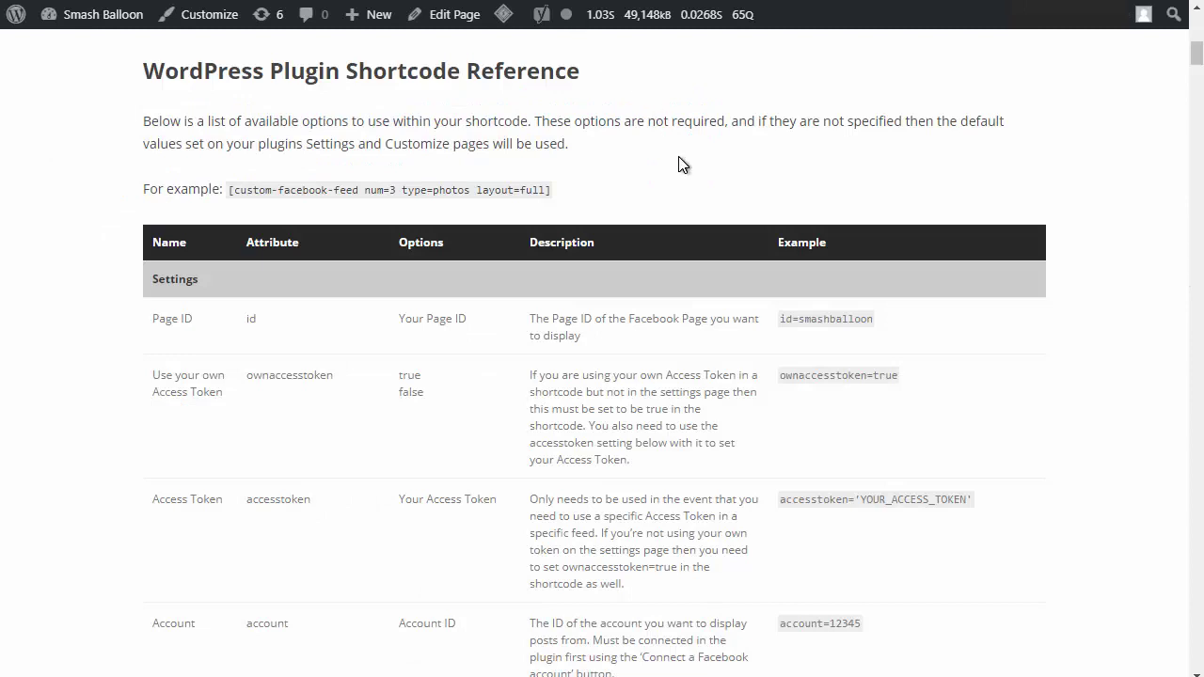
pyautogui.scroll(-7, 682, 164)
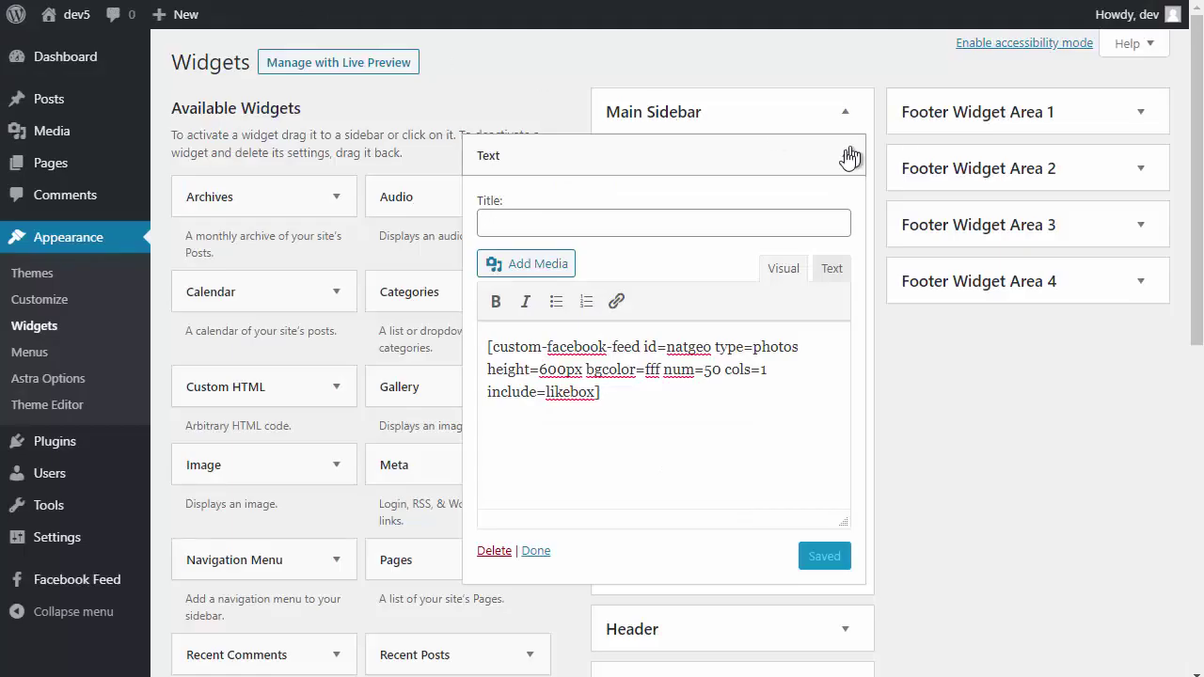
pyautogui.moveTo(843, 163); pyautogui.dragTo(736, 201)
# Paste the id=nba type=albums shortcode into the new Text widget and save it
pyautogui.scroll(-4, 502, 468)
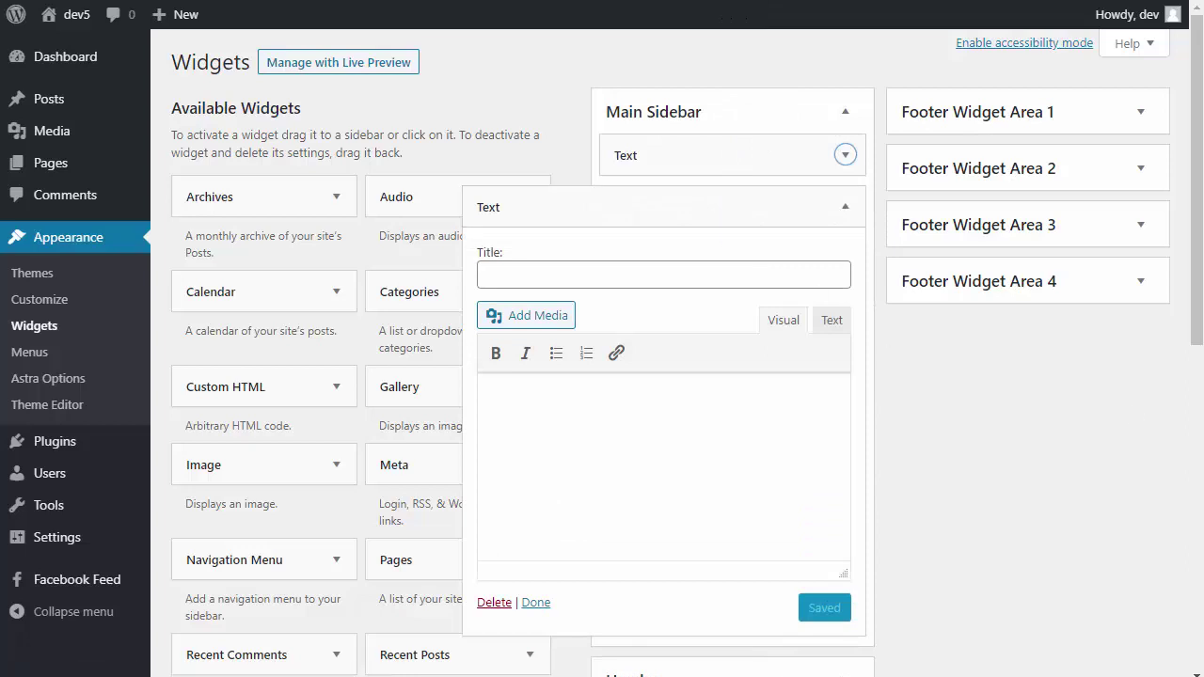
pyautogui.write('[custom-facebook-feed id=nba type=albums num=1 albumcols=1 exclude=likebox]')
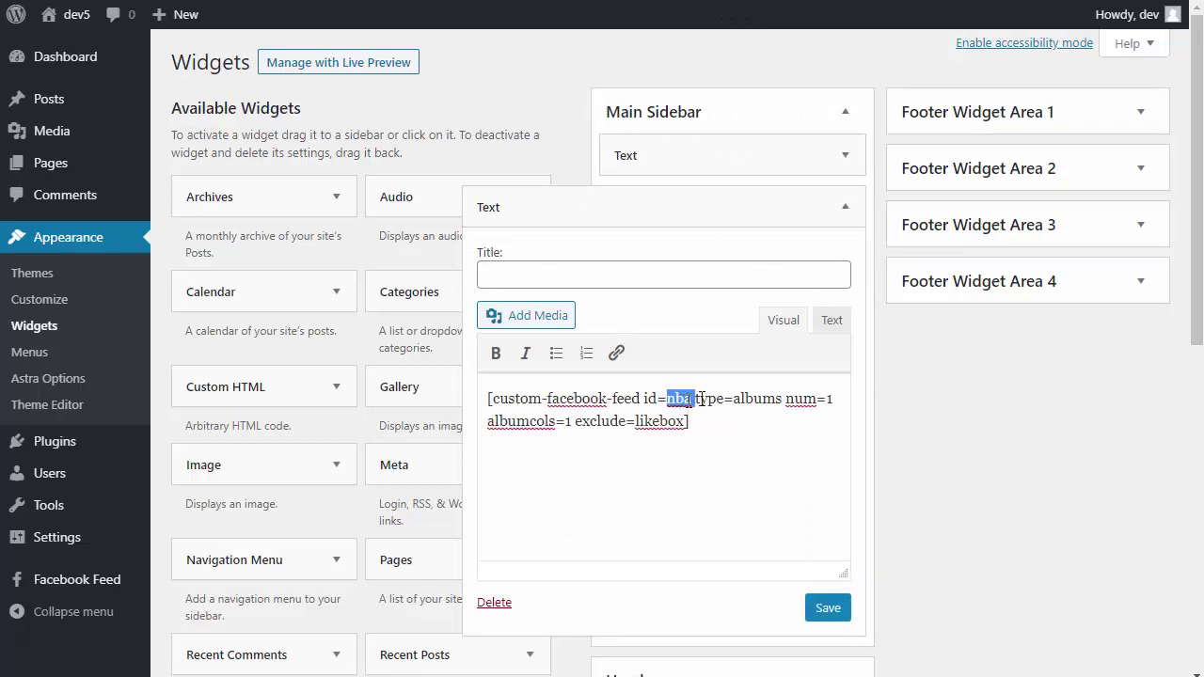
pyautogui.doubleClick(740, 399)
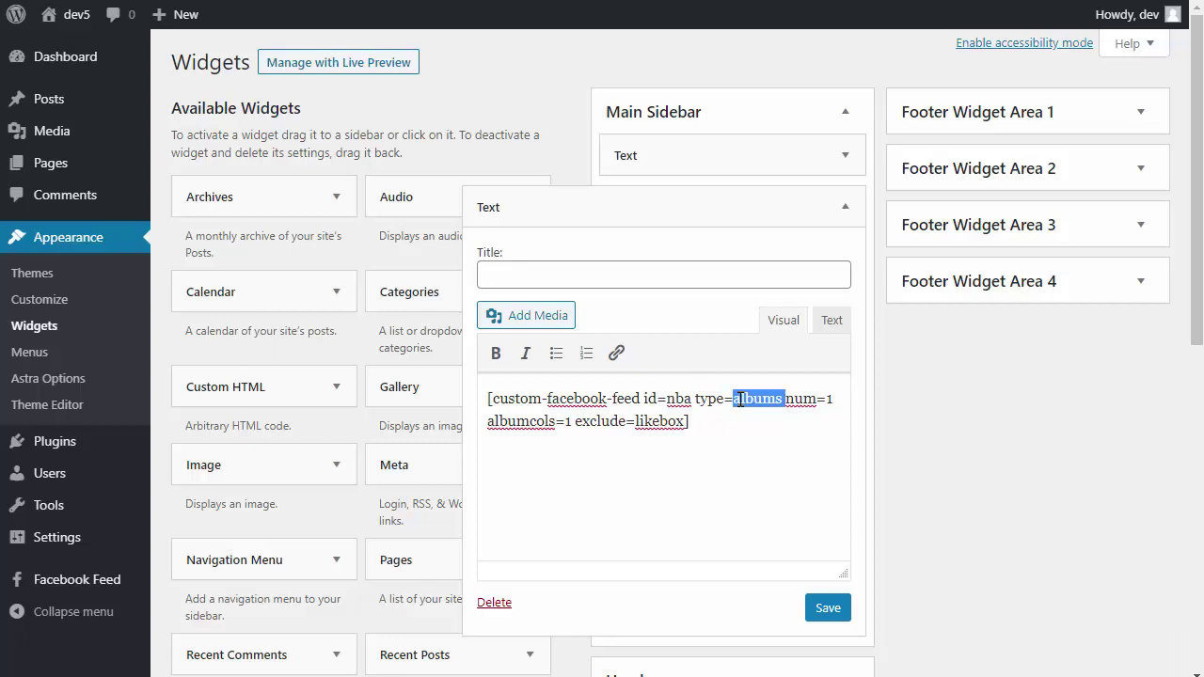
pyautogui.click(824, 611)
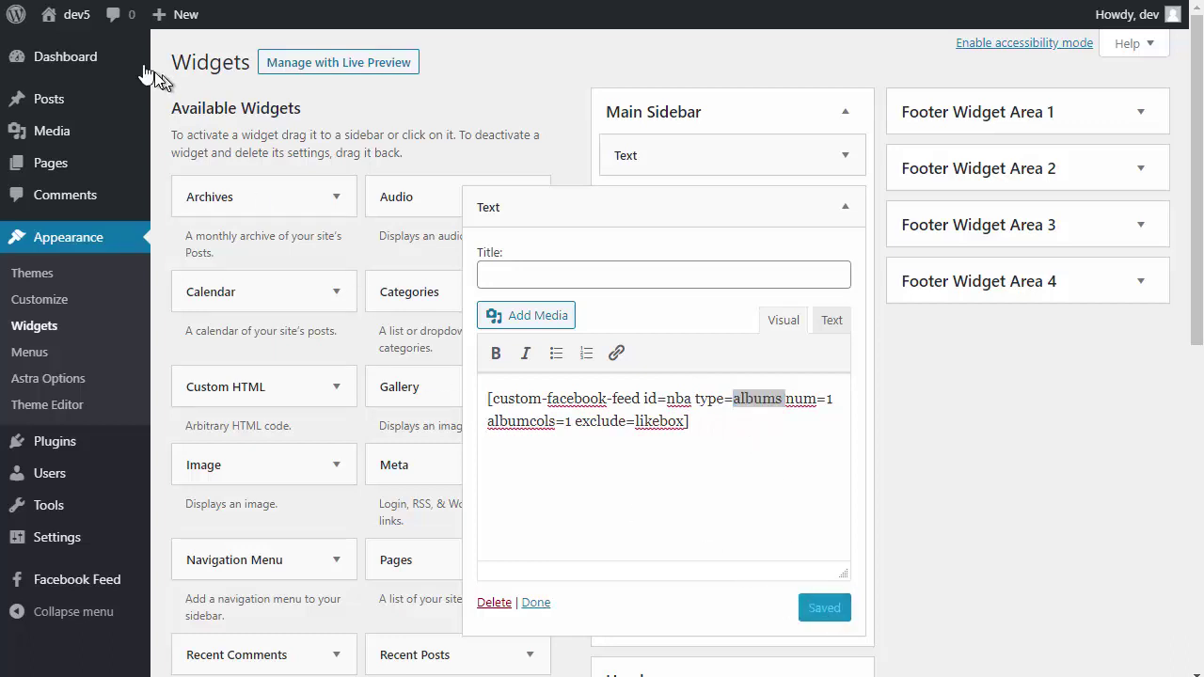
pyautogui.click(70, 39)
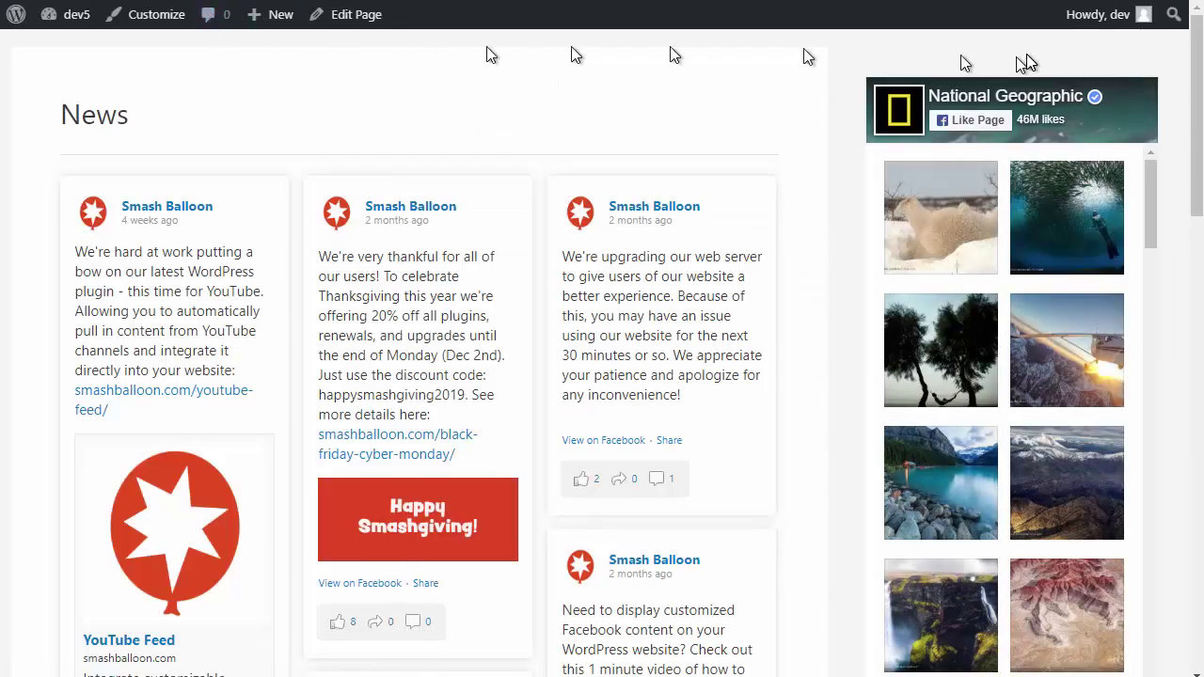
# Enlarge the tree photo from the natgeo feed, view the next photo, then scroll the sidebar feeds
pyautogui.moveTo(1195, 64)
pyautogui.mouseDown()
pyautogui.moveTo(1183, 423)
pyautogui.moveTo(1187, 68)
pyautogui.mouseUp()
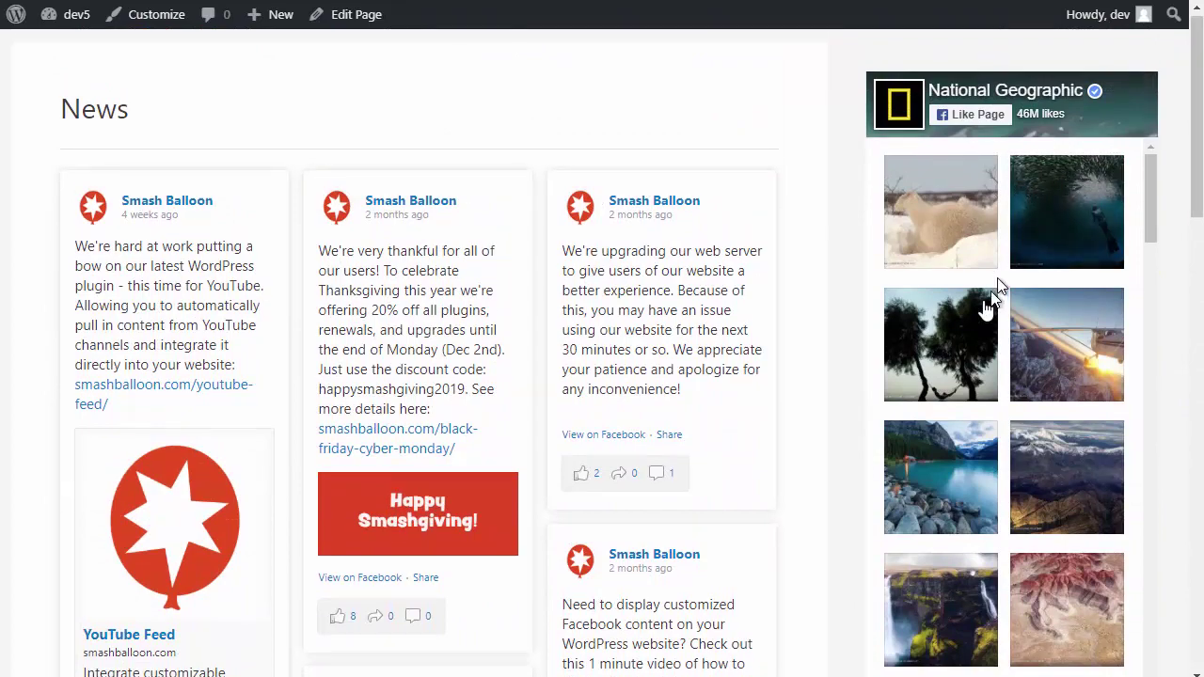
pyautogui.click(970, 347)
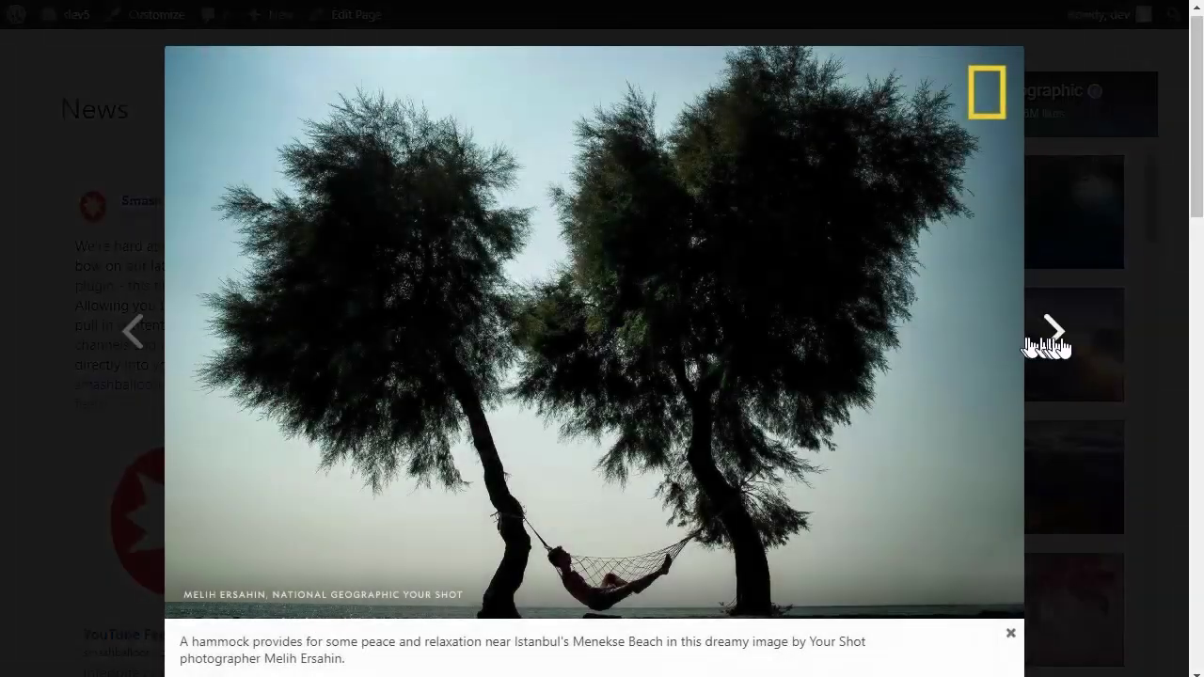
pyautogui.click(1060, 341)
pyautogui.click(1160, 306)
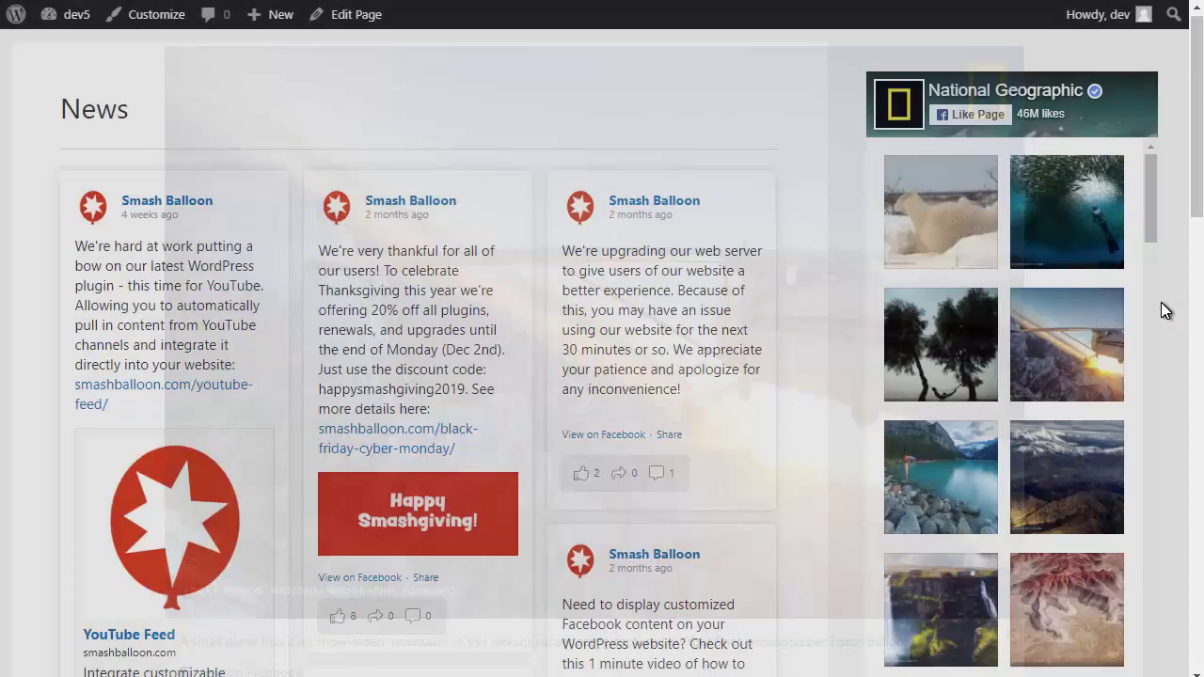
pyautogui.scroll(-2, 1162, 304)
pyautogui.moveTo(1157, 142); pyautogui.dragTo(1143, 570)
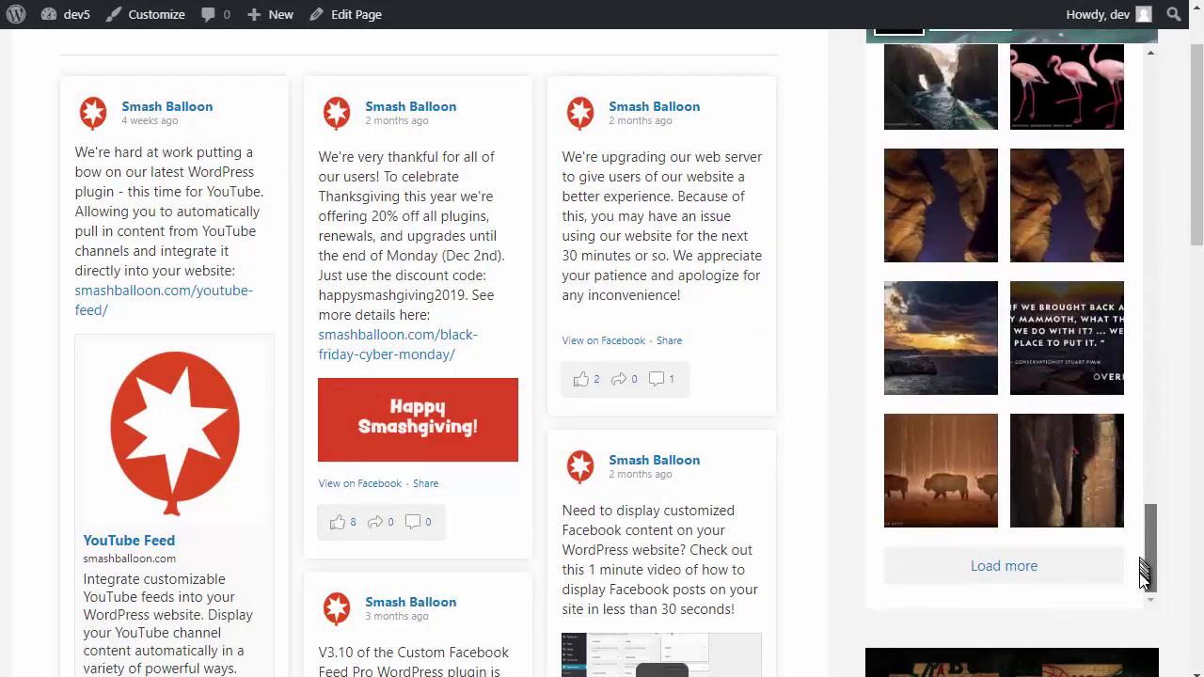
pyautogui.moveTo(1192, 212); pyautogui.dragTo(1190, 381)
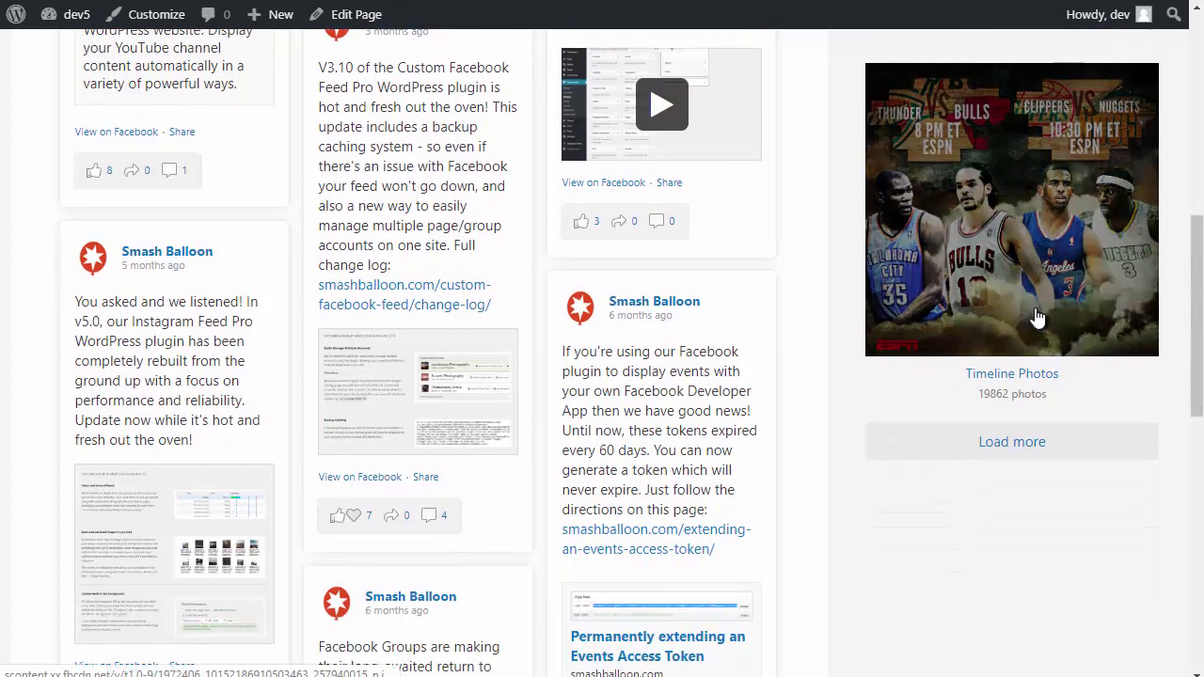
# Load more NBA albums and view a photo from the Mobile Uploads album
pyautogui.click(1042, 447)
pyautogui.scroll(-2, 1045, 455)
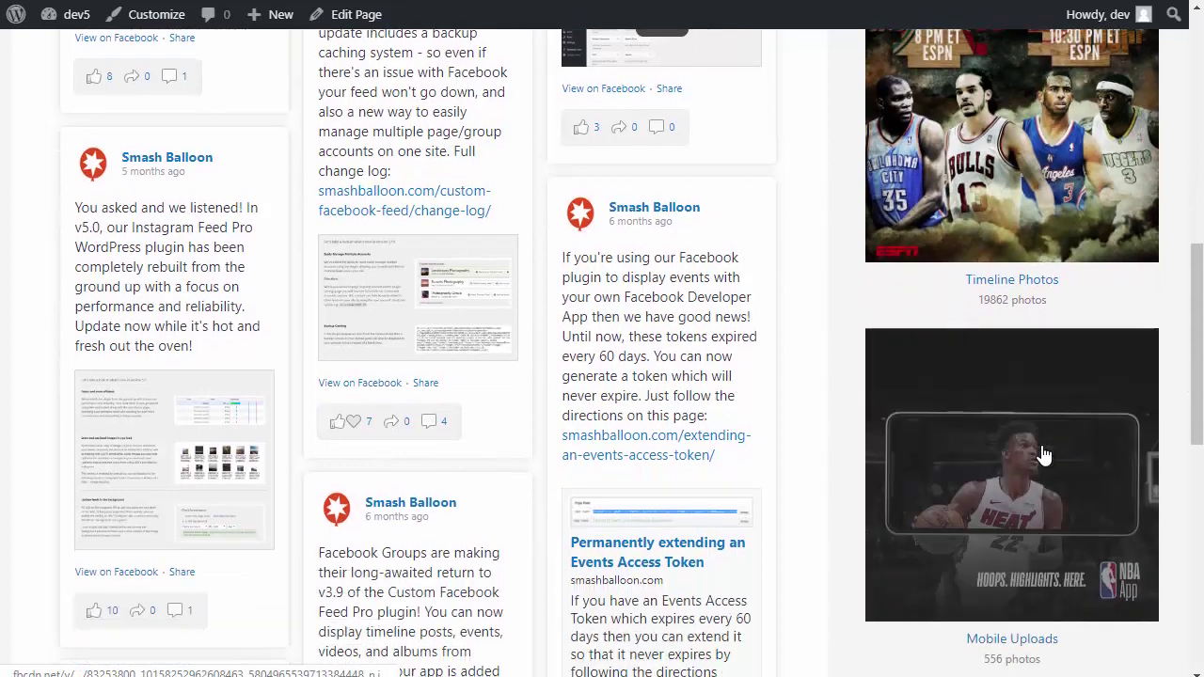
pyautogui.click(1044, 454)
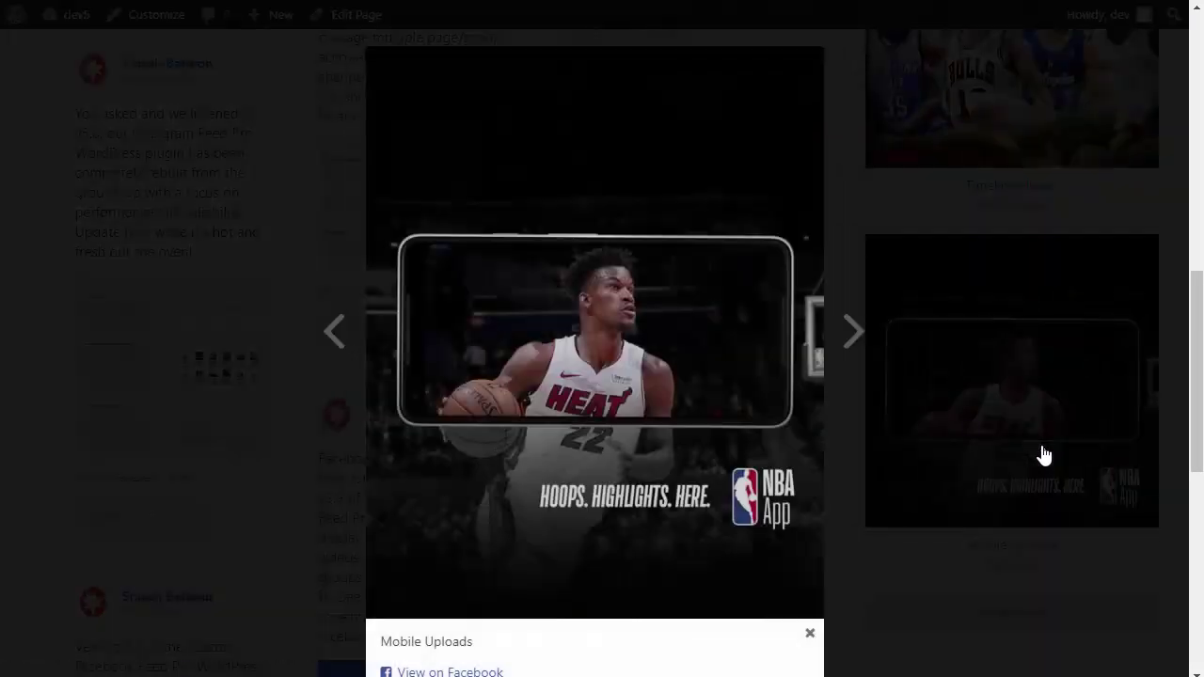
pyautogui.scroll(-3, 721, 423)
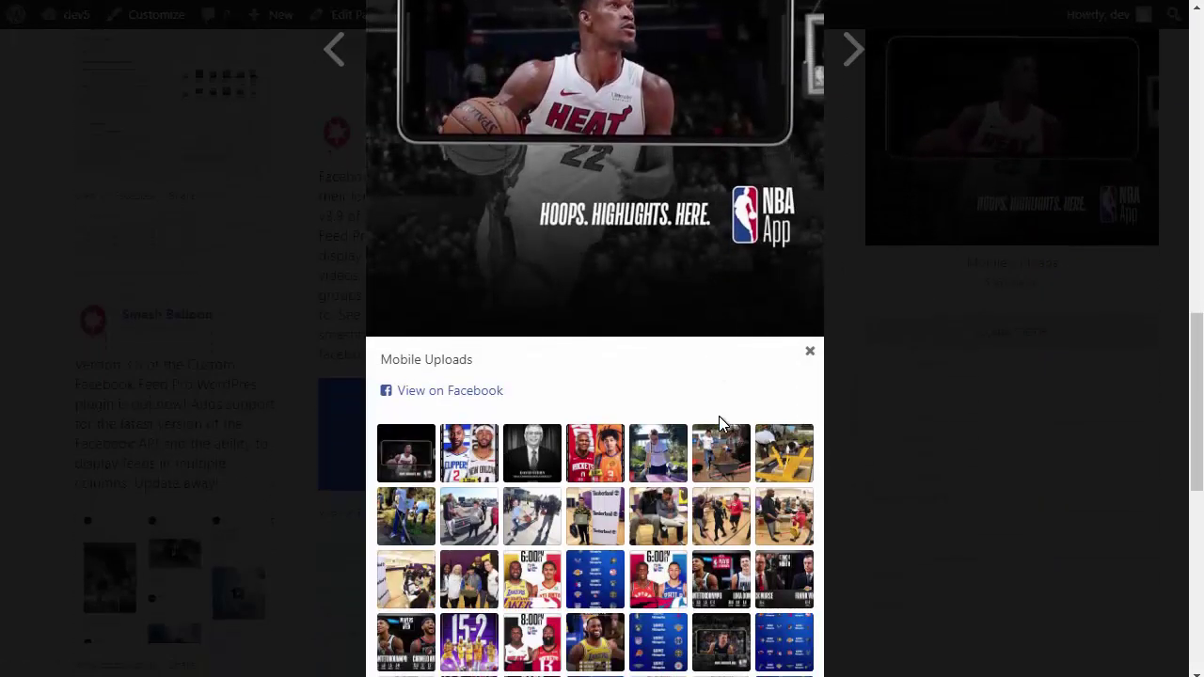
pyautogui.click(796, 462)
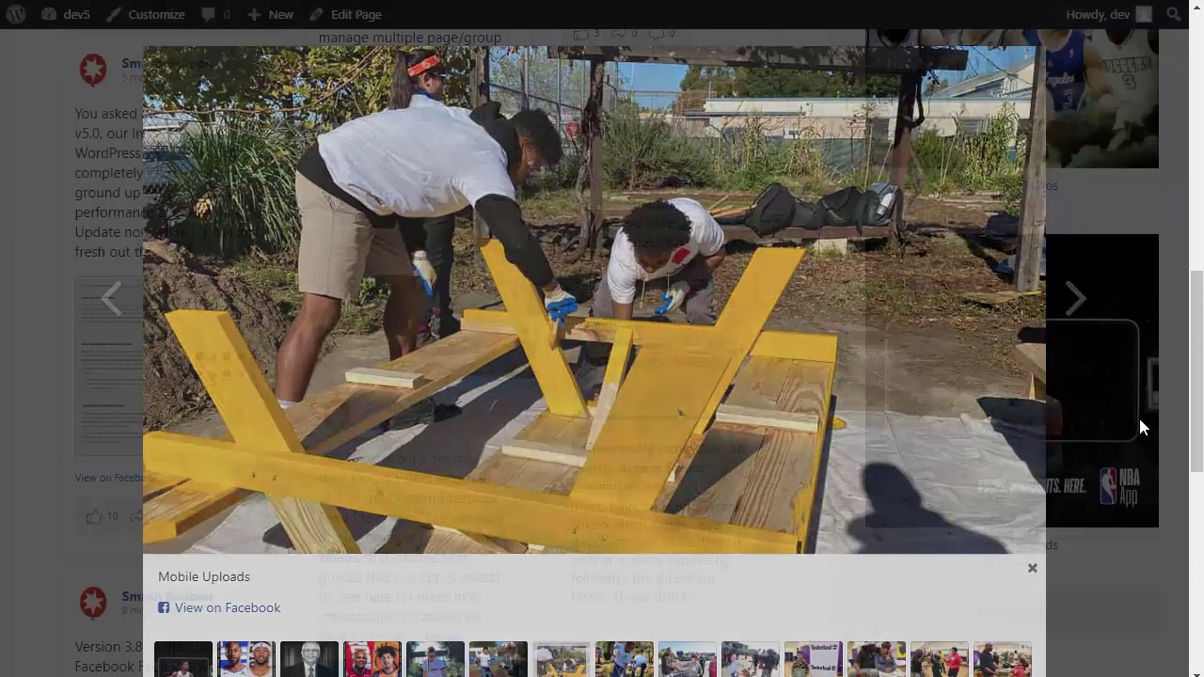
pyautogui.click(1139, 420)
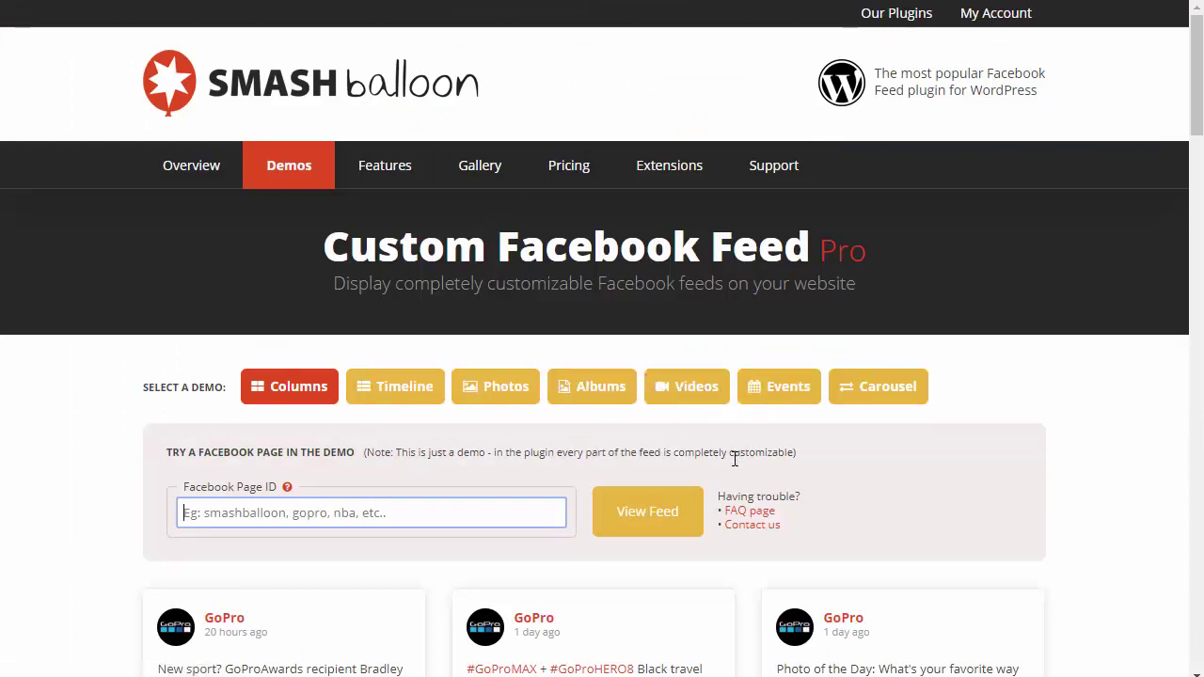
# Load the demo Columns feed for Facebook Page ID 'smashballoon'
pyautogui.click(540, 511)
pyautogui.write('smashballoon')
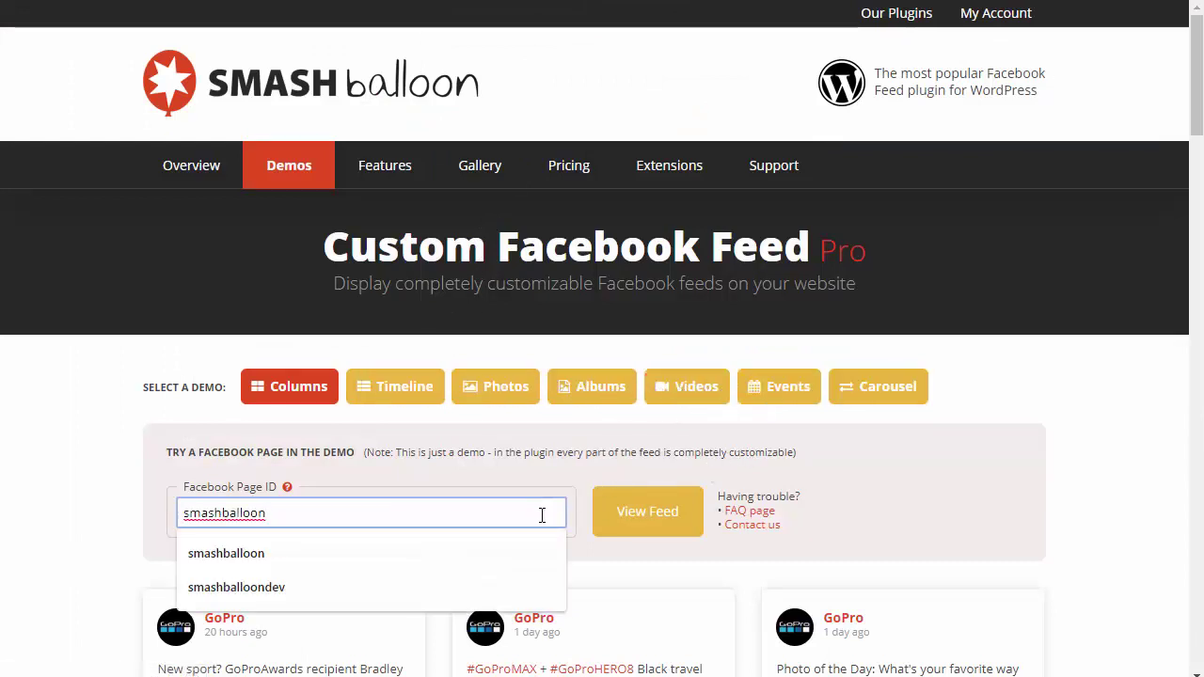
pyautogui.click(540, 555)
pyautogui.click(649, 523)
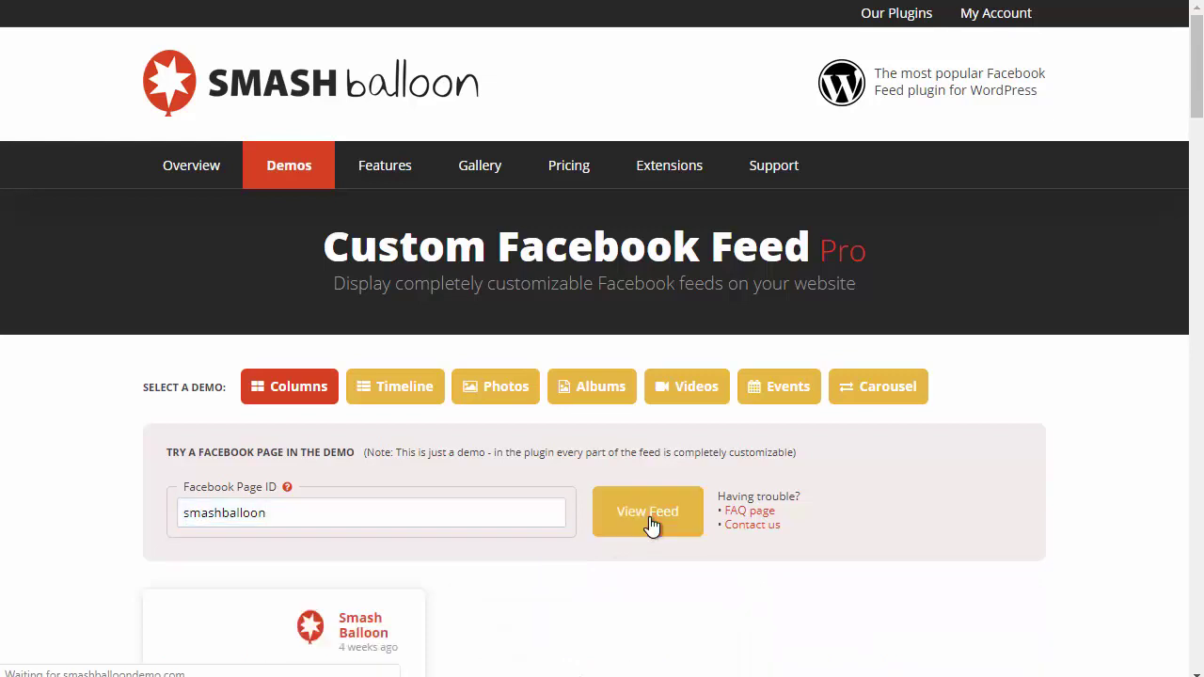
pyautogui.scroll(-5, 652, 525)
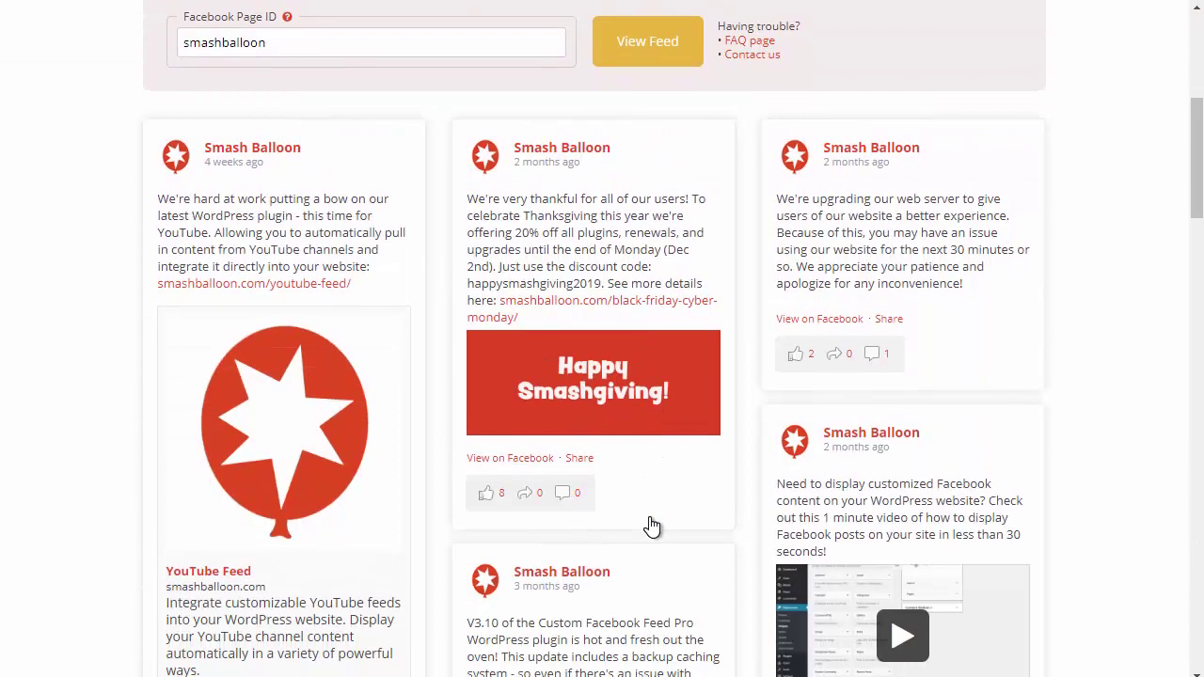